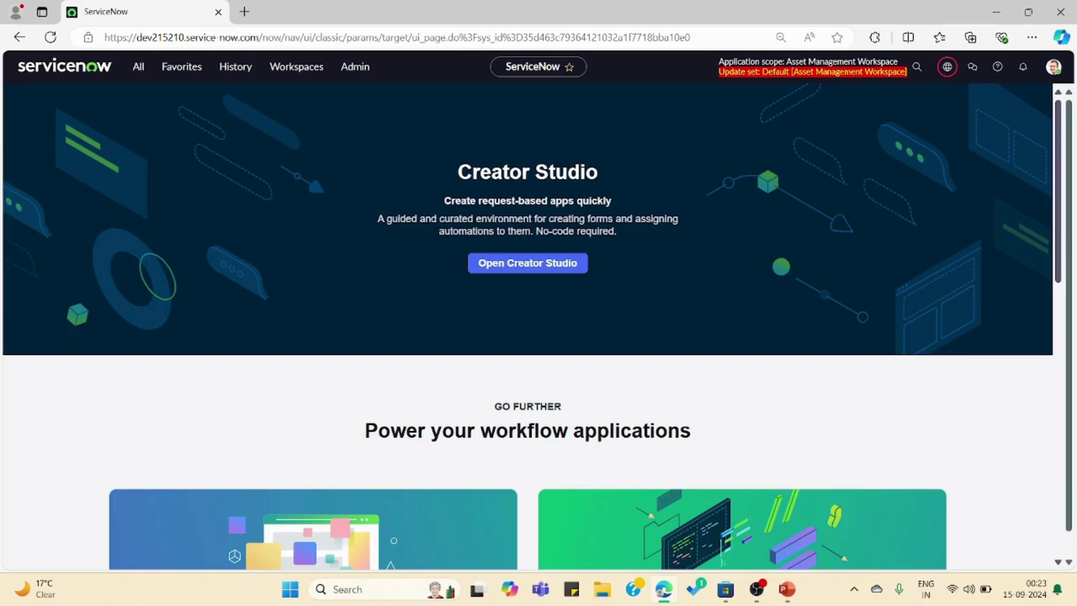
Step: Filter the application navigator for "workspace" and open Asset Workspace under Asset
scroll(528, 326, down, 2)
scroll(528, 326, up, 2)
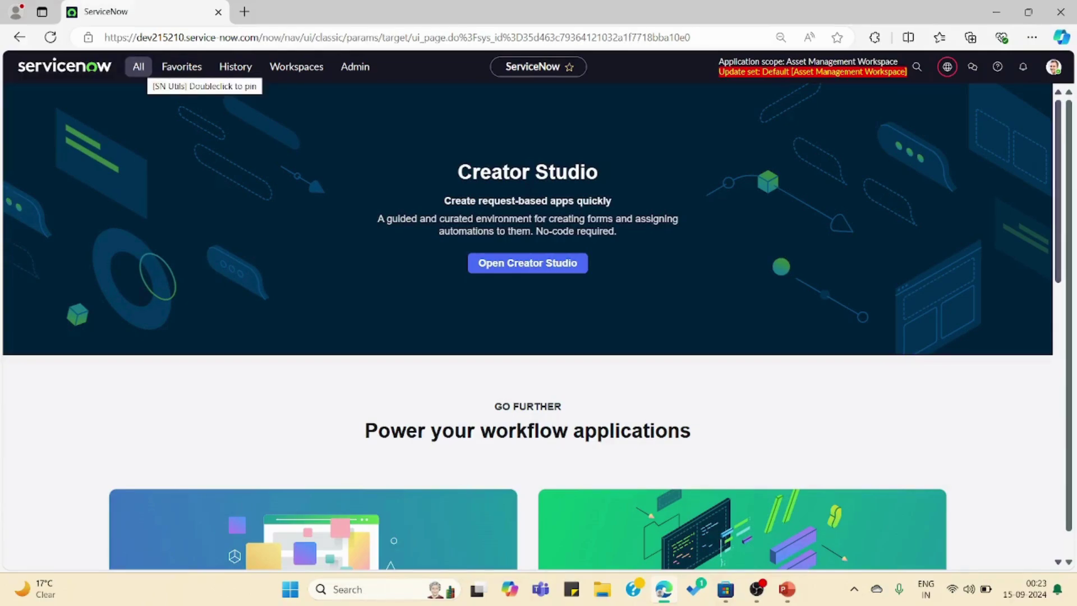
click(138, 67)
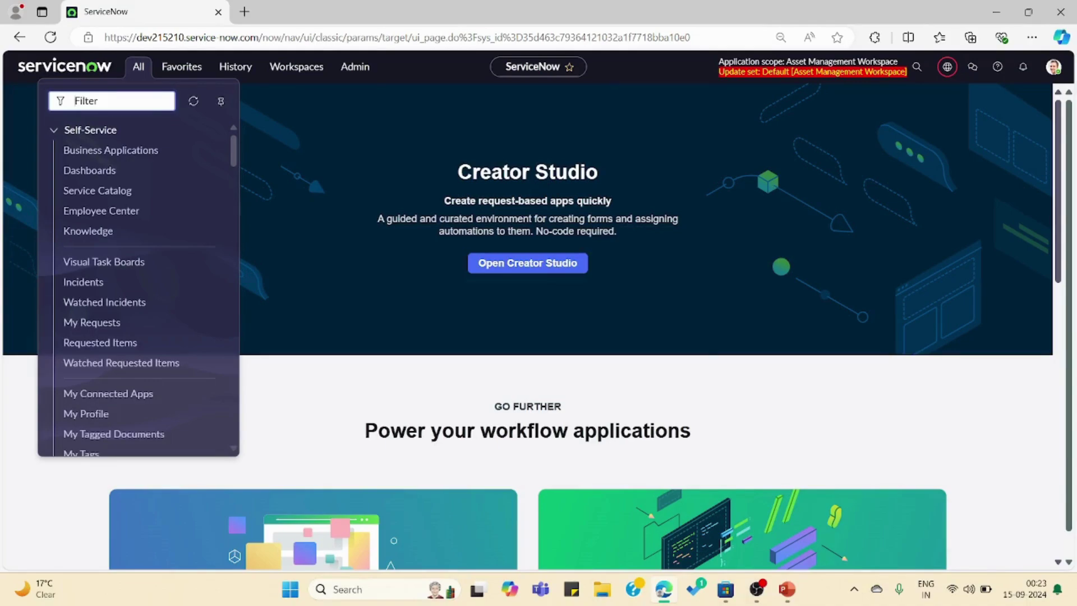
text(workspace)
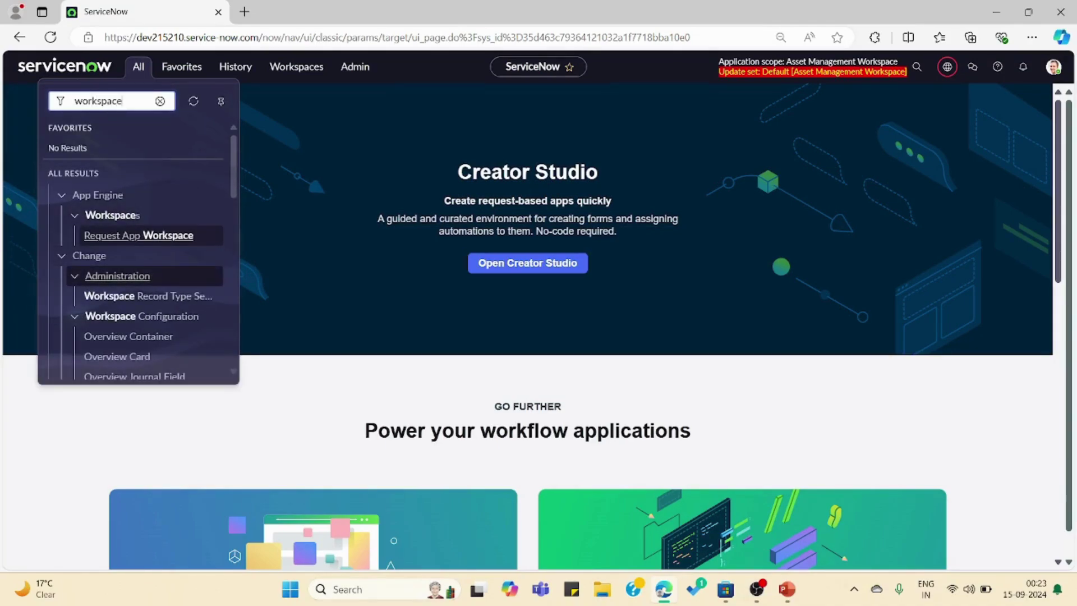
scroll(117, 272, down, 5)
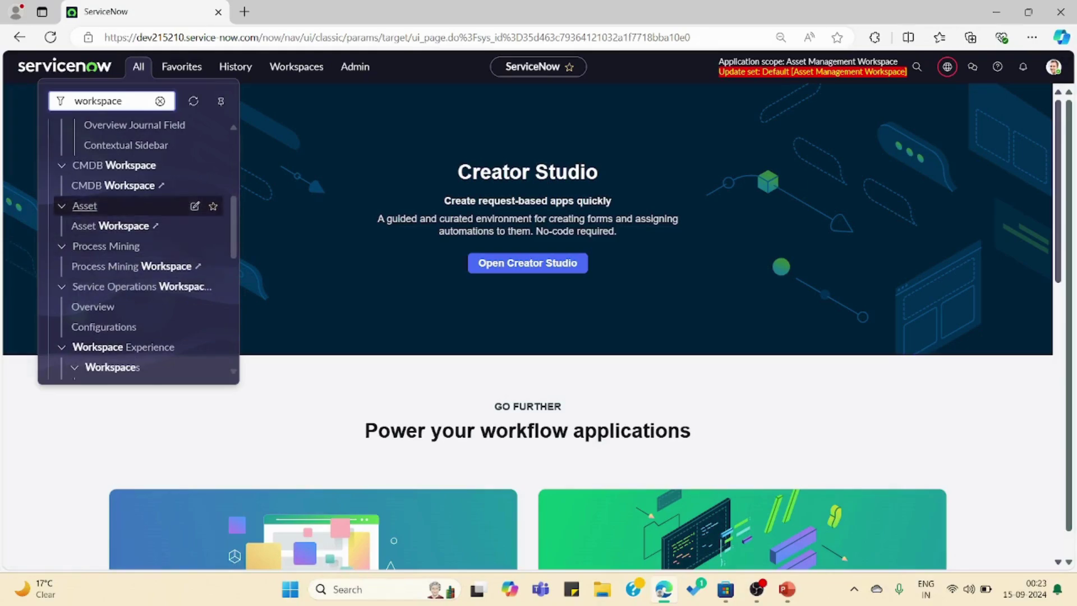
click(111, 226)
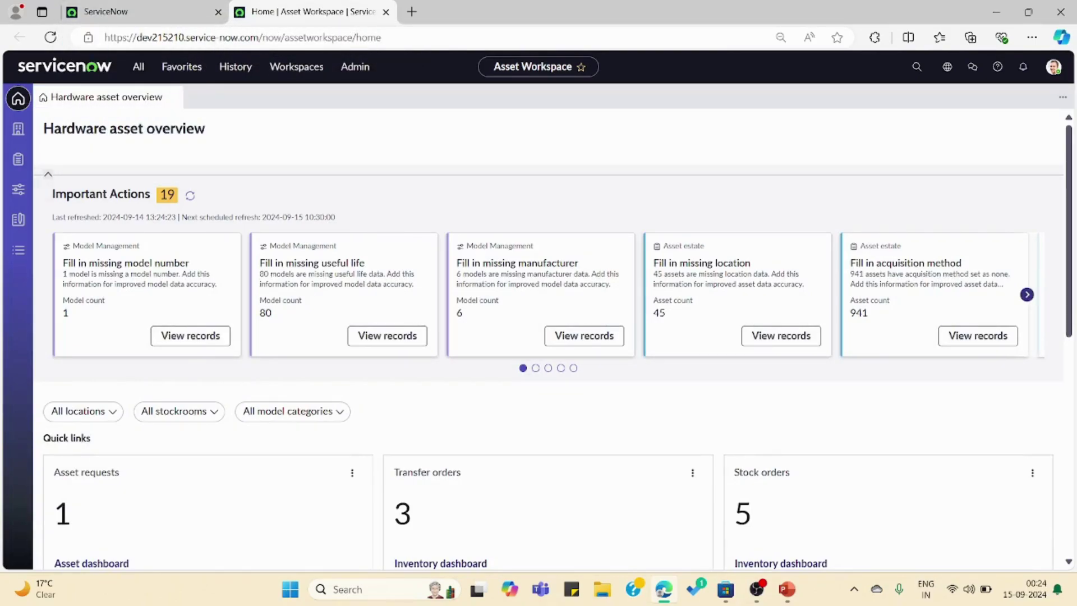
Step: Examine the Hardware asset overview page, including its important actions, quick links and 360 asset view
mouse_move(947, 66)
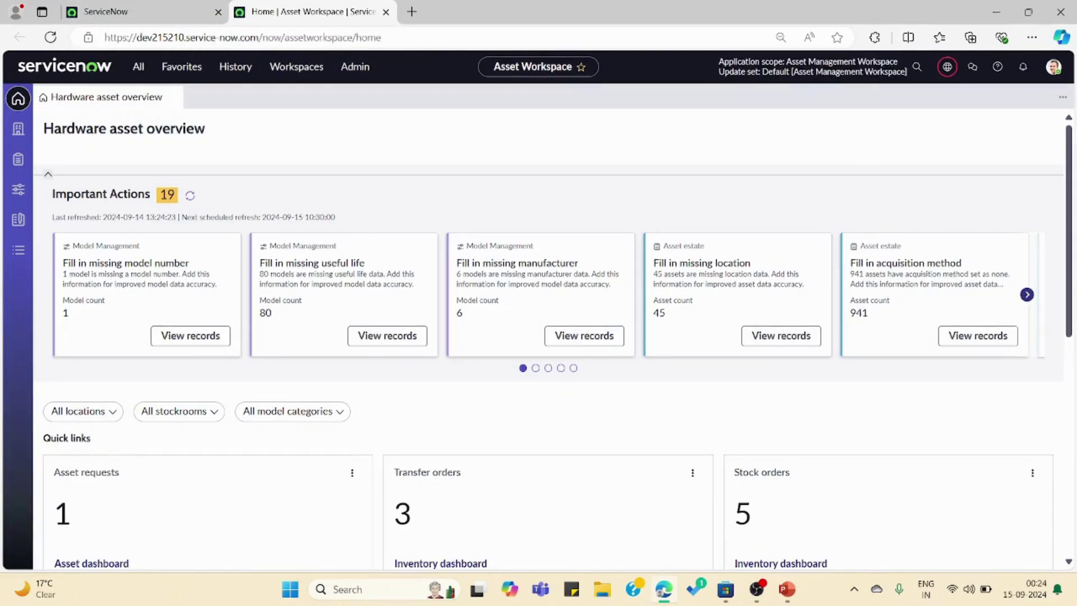
double_click(317, 38)
click(427, 404)
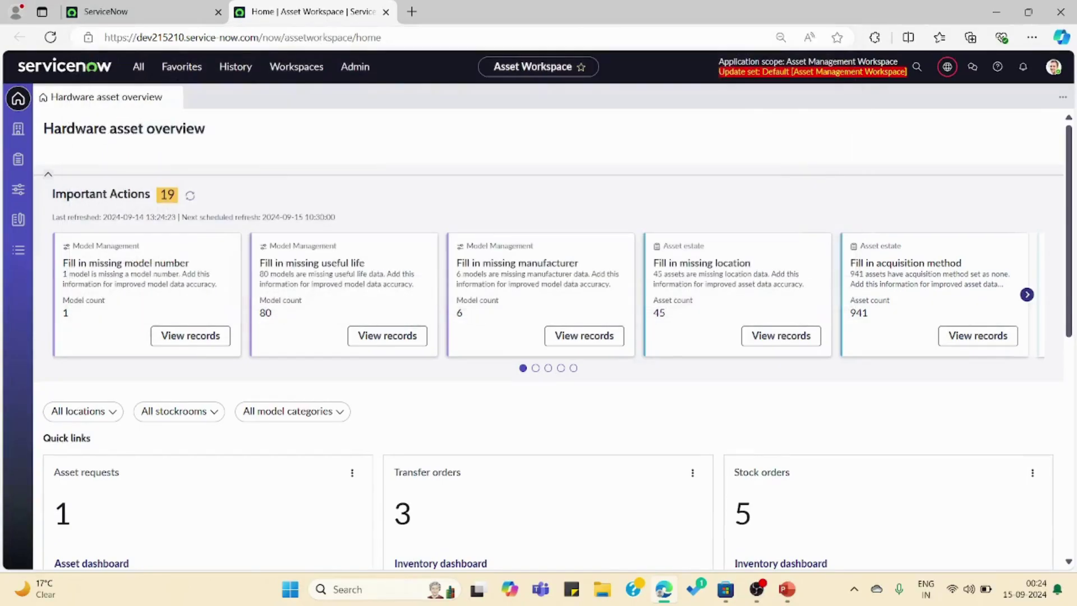
scroll(538, 337, down, 2)
scroll(539, 337, up, 1)
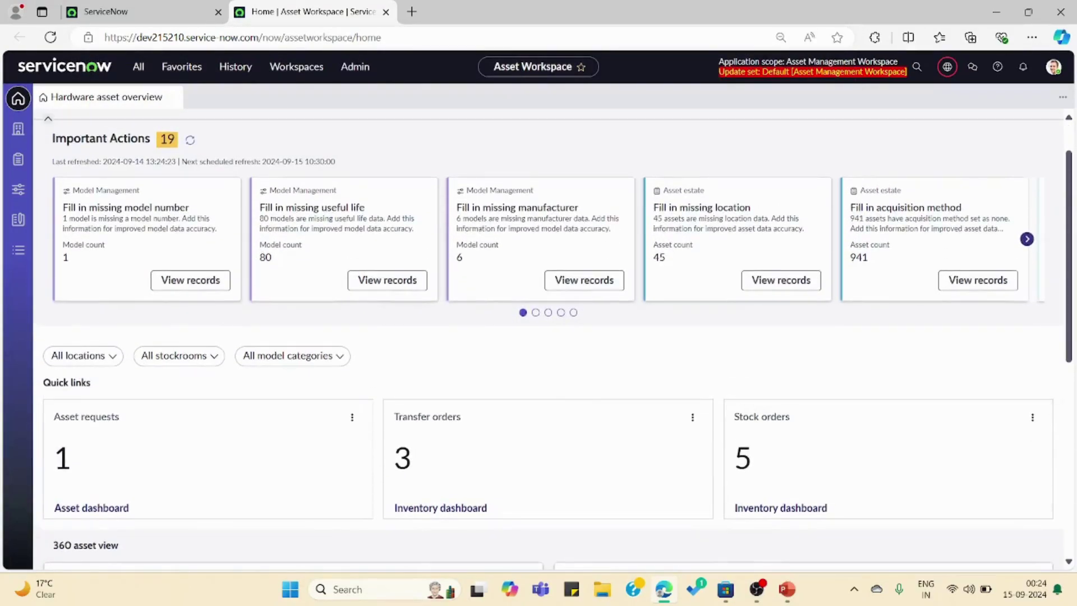
scroll(539, 337, up, 1)
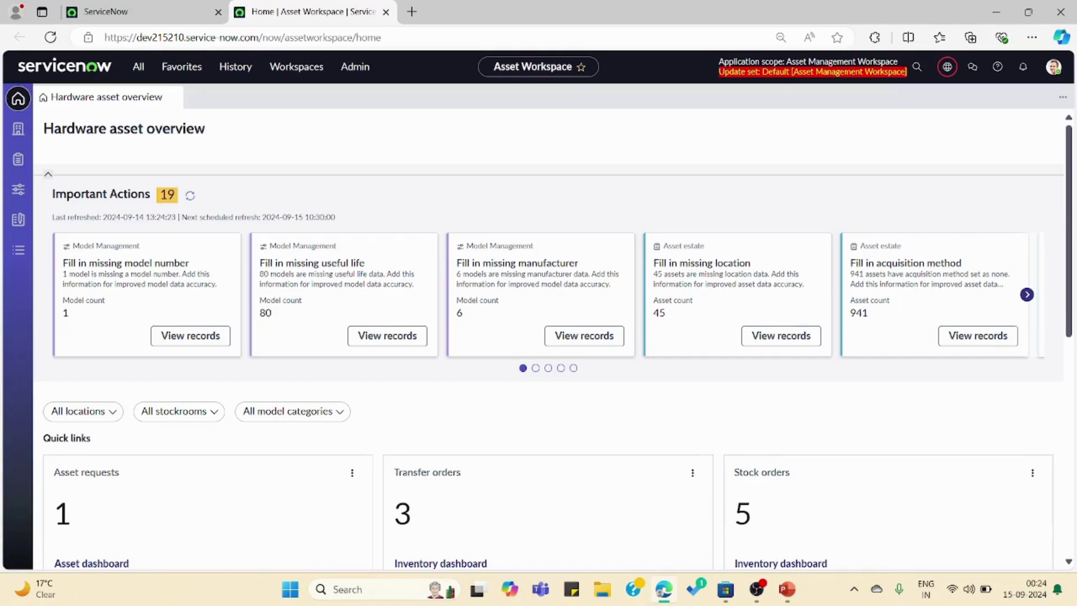
scroll(539, 337, down, 2)
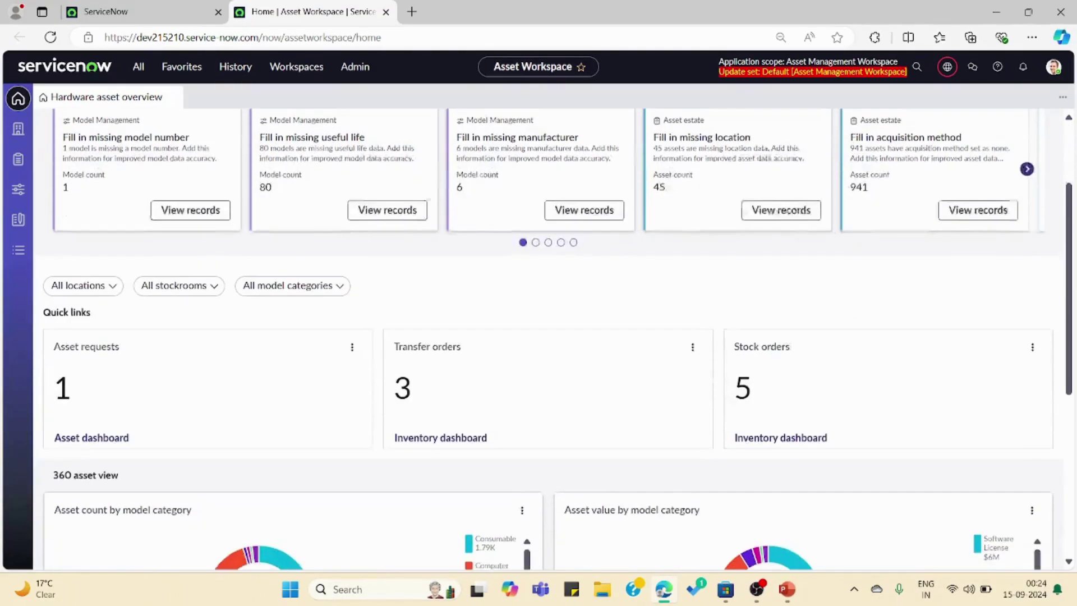
scroll(539, 337, up, 2)
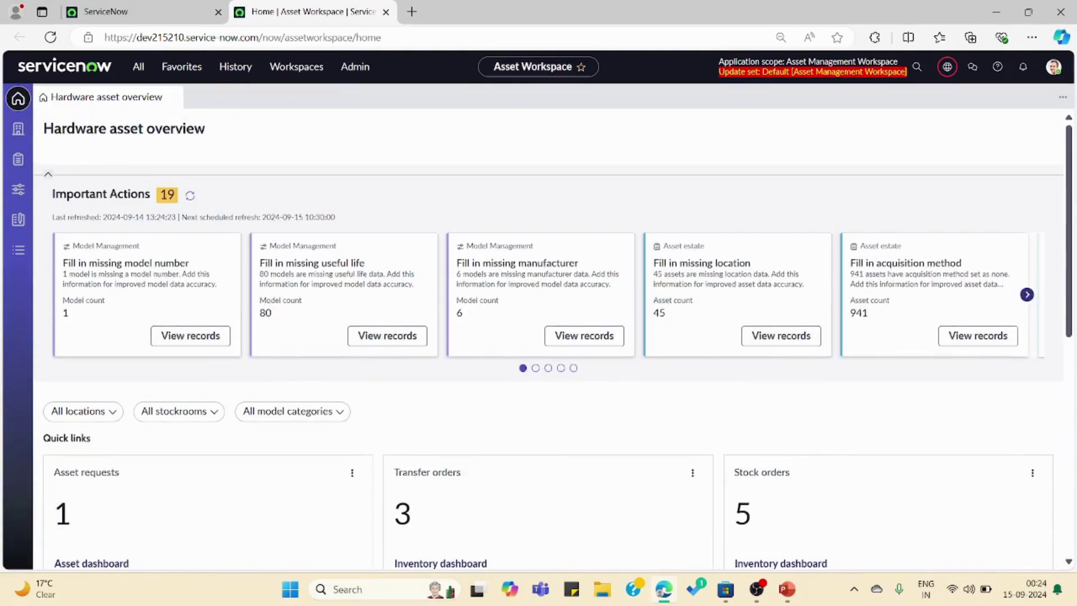
Step: Return to the main ServiceNow page, filter the navigator for "UI Builder" and open UI Builder
key(ctrl+shift+Tab)
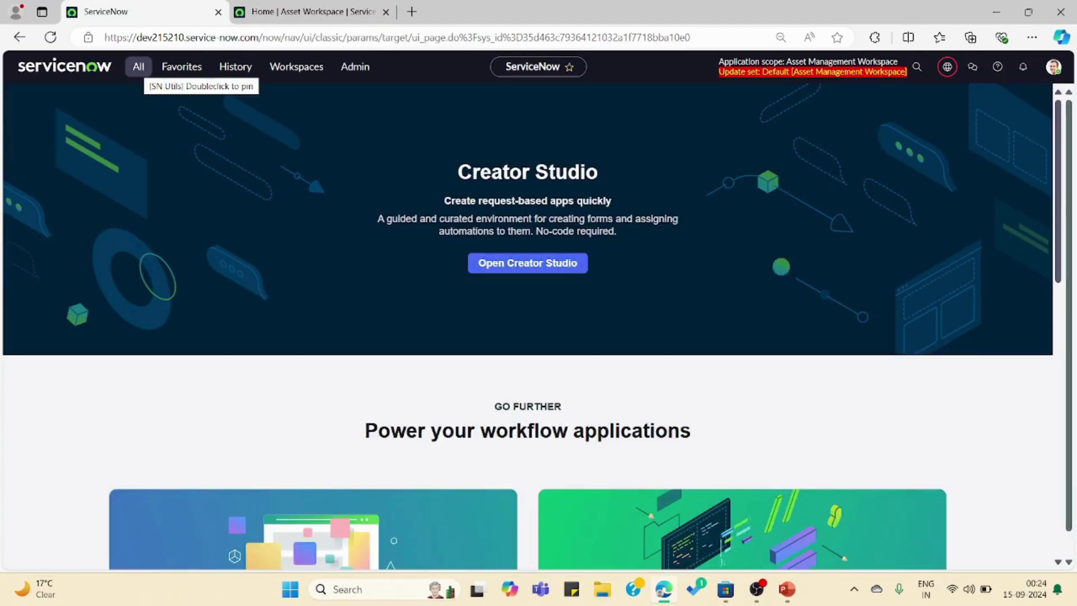
click(139, 67)
key(ctrl+Tab)
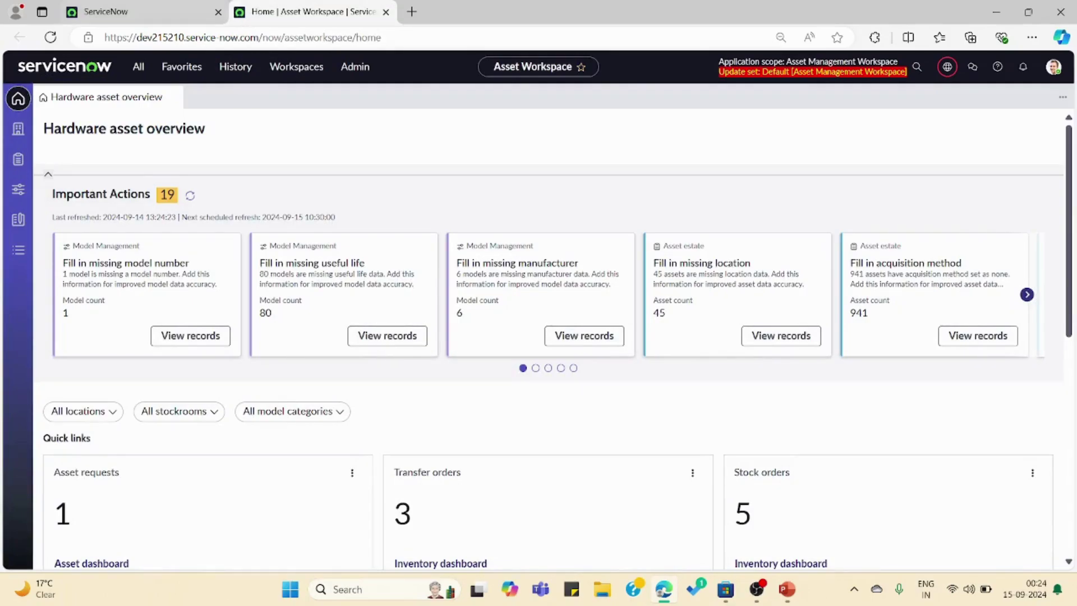
key(ctrl+shift+Tab)
click(138, 66)
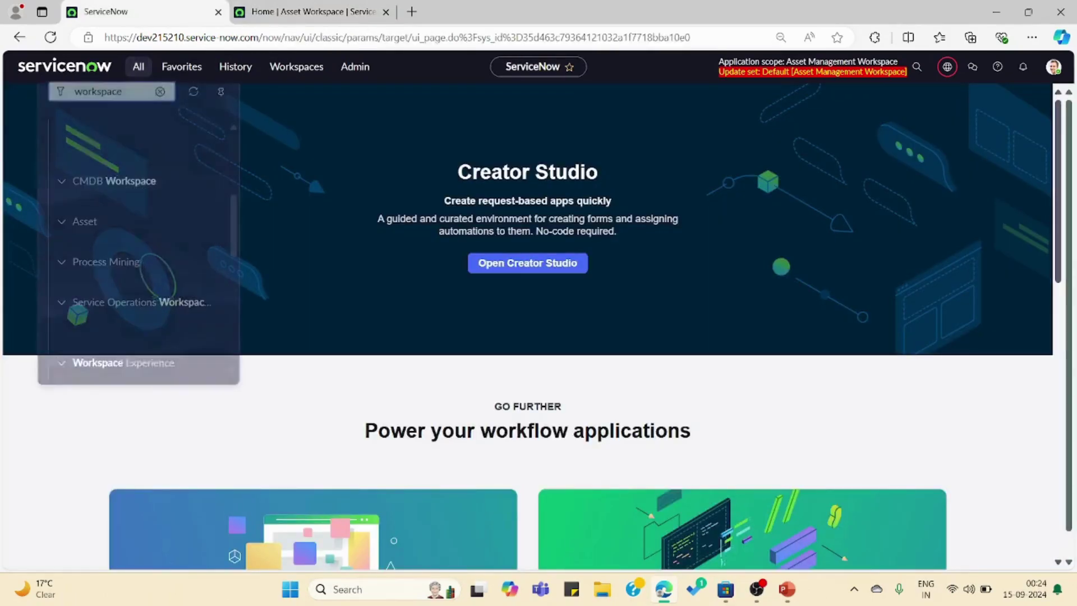
key(BackSpace)
text(U)
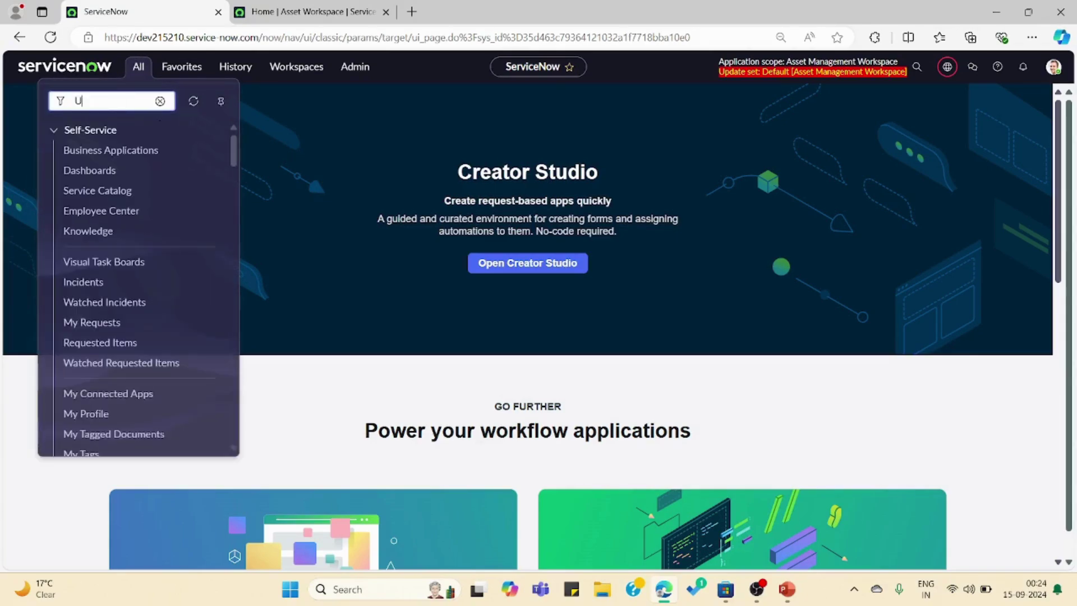
text(I Builder)
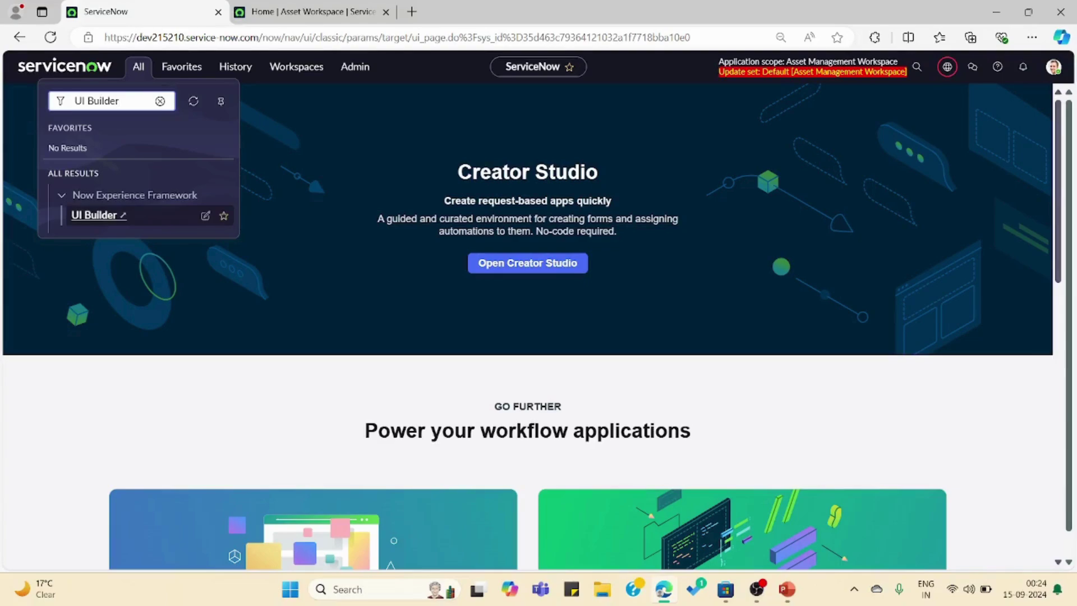
click(101, 214)
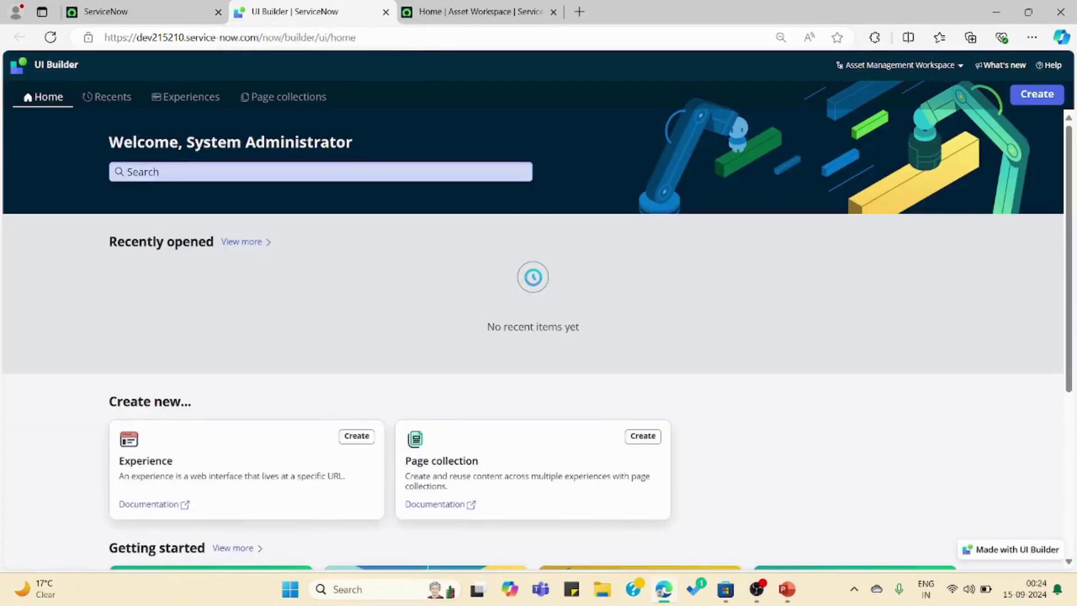
Step: Search UI Builder for "Asset work" and open the Asset Workspace experience
click(225, 197)
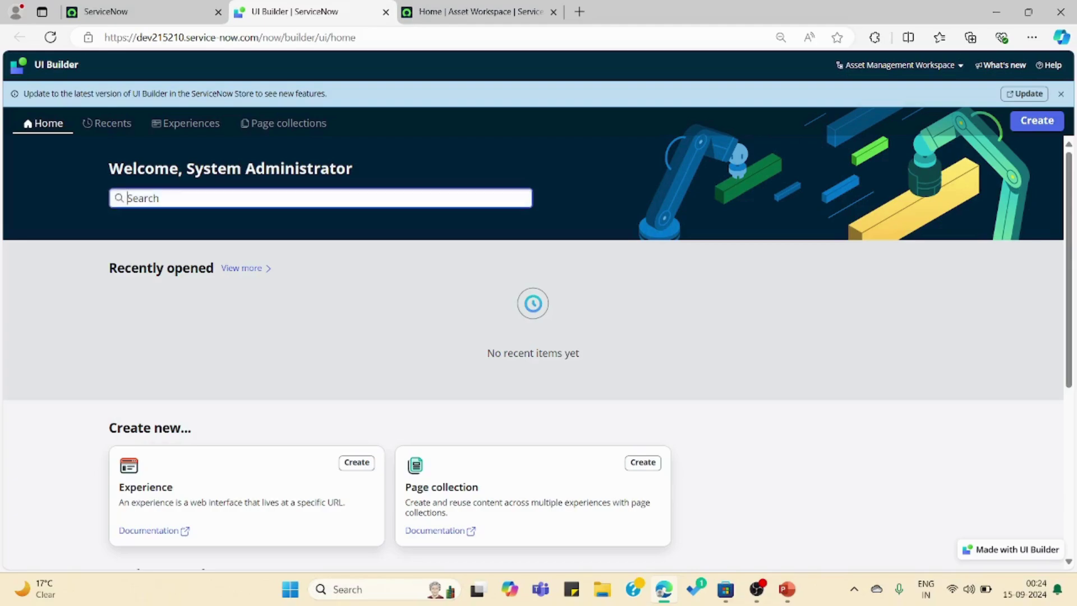
text(Asset work)
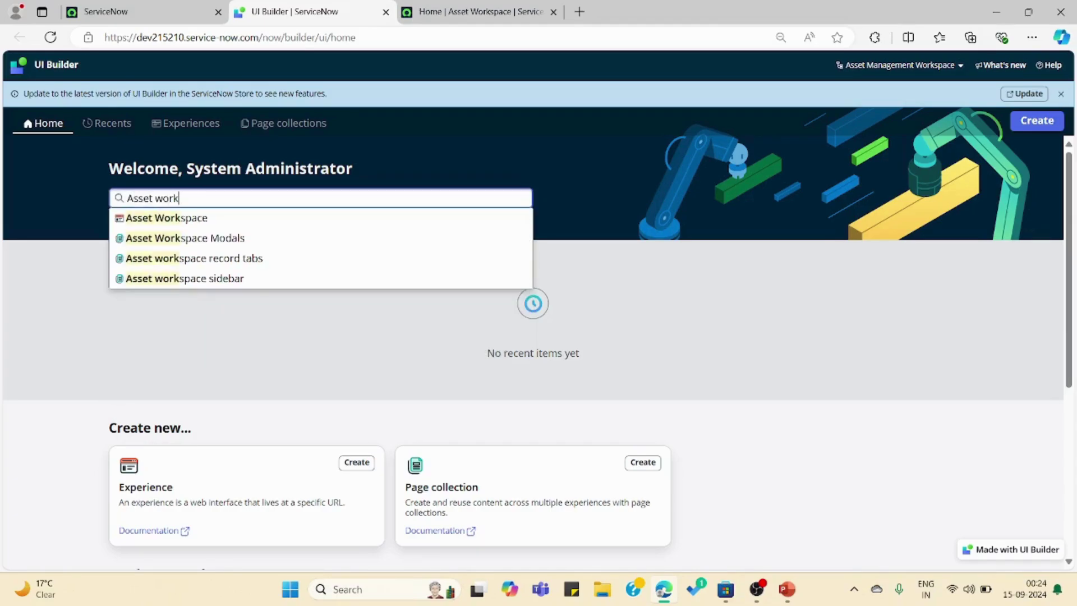
key(Down)
key(Up)
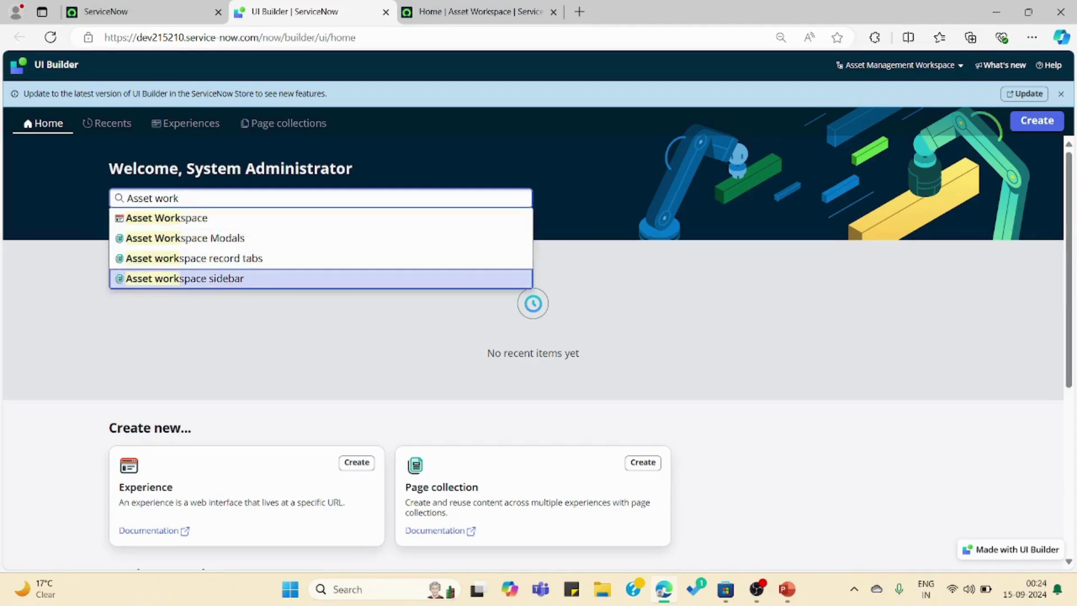
key(Down)
key(Return)
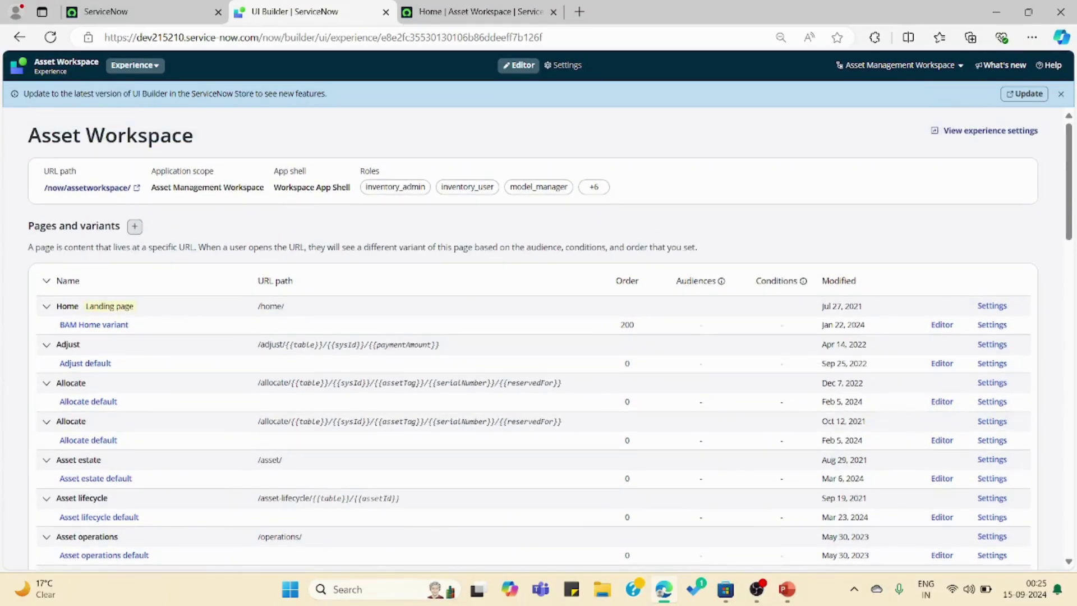
Step: Open the BAM Home variant of the Home page in the editor and compare it with the live Asset Workspace page
click(94, 325)
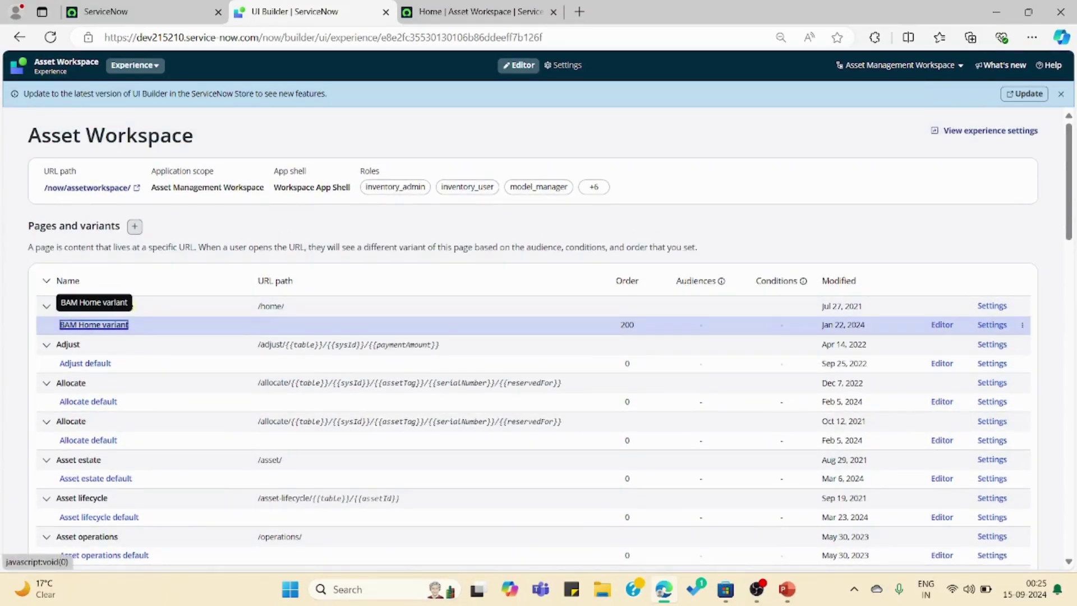
key(ctrl+Tab)
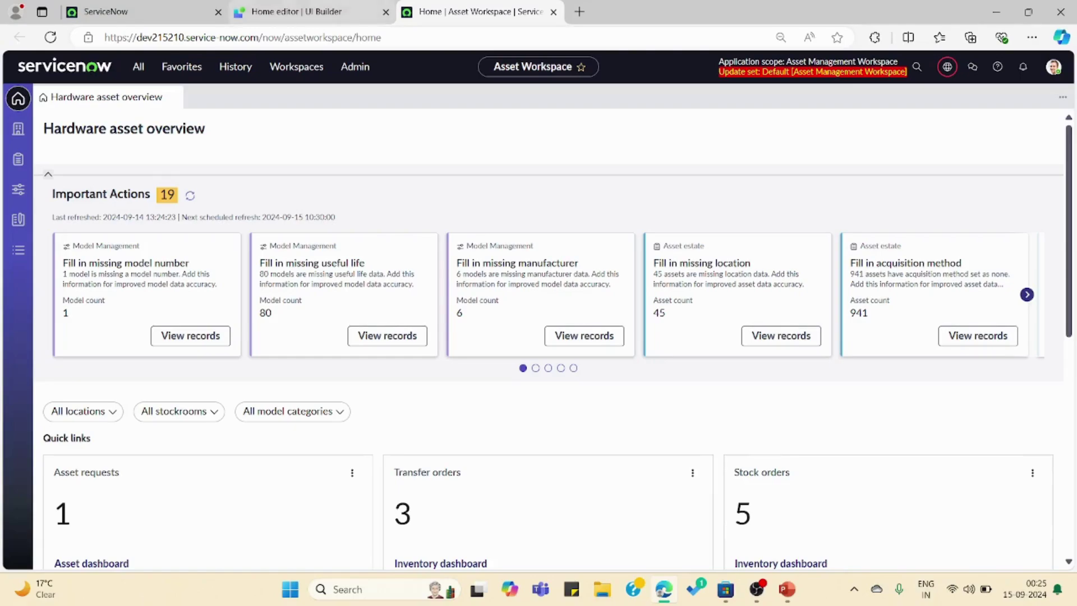
click(303, 13)
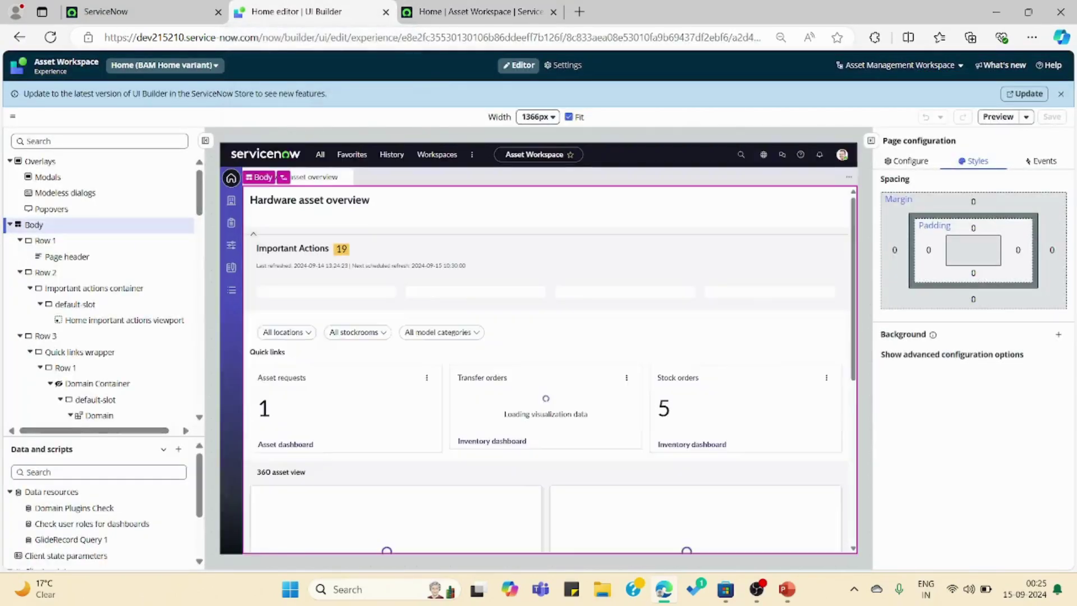
click(477, 12)
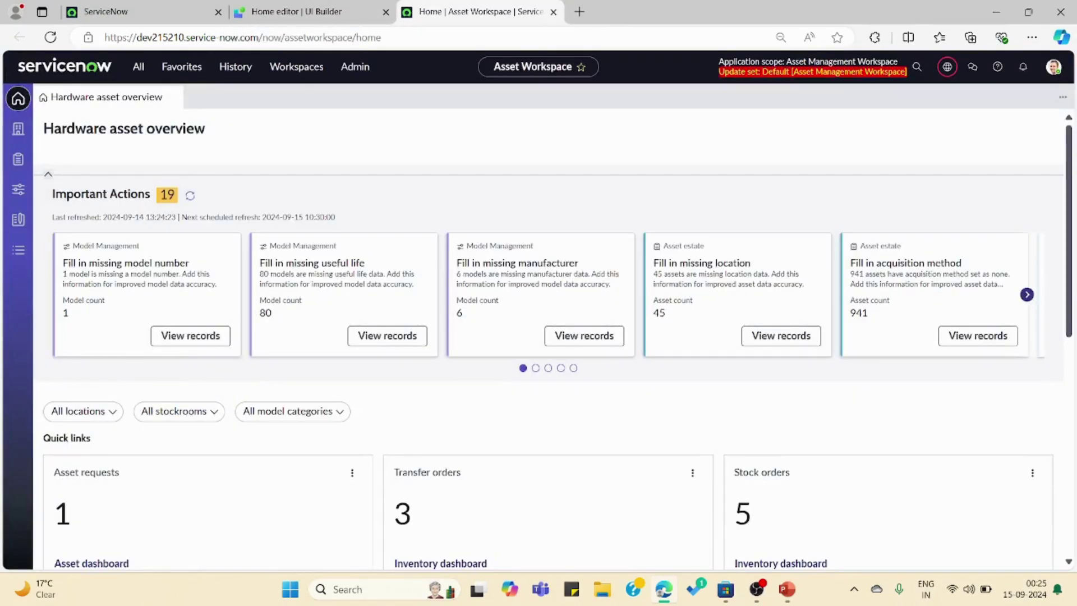
click(303, 11)
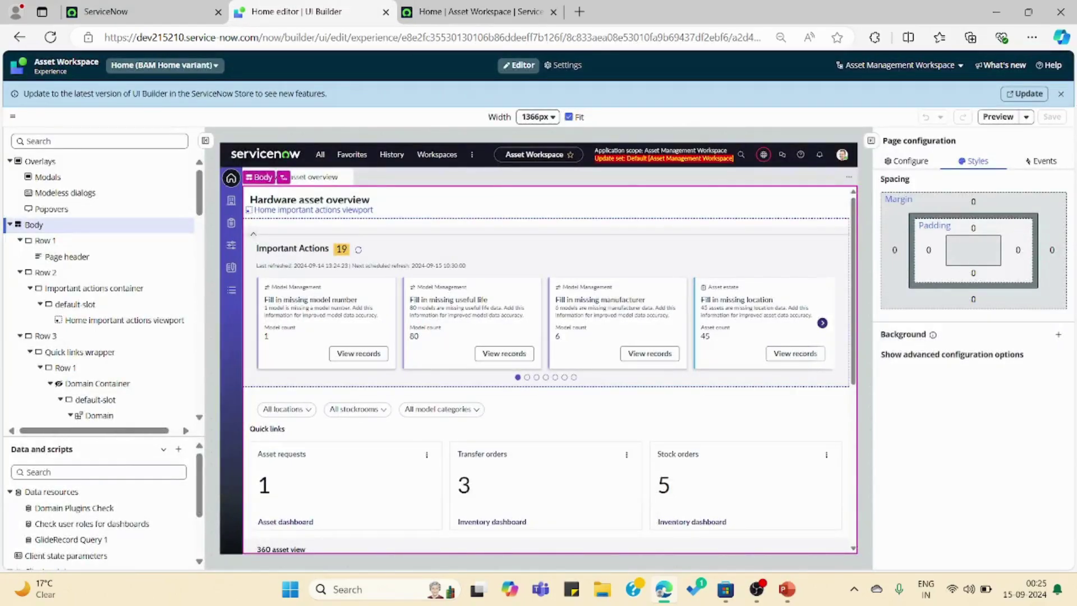
Step: Inspect the configuration of the Home important actions viewport and the Page header
click(546, 304)
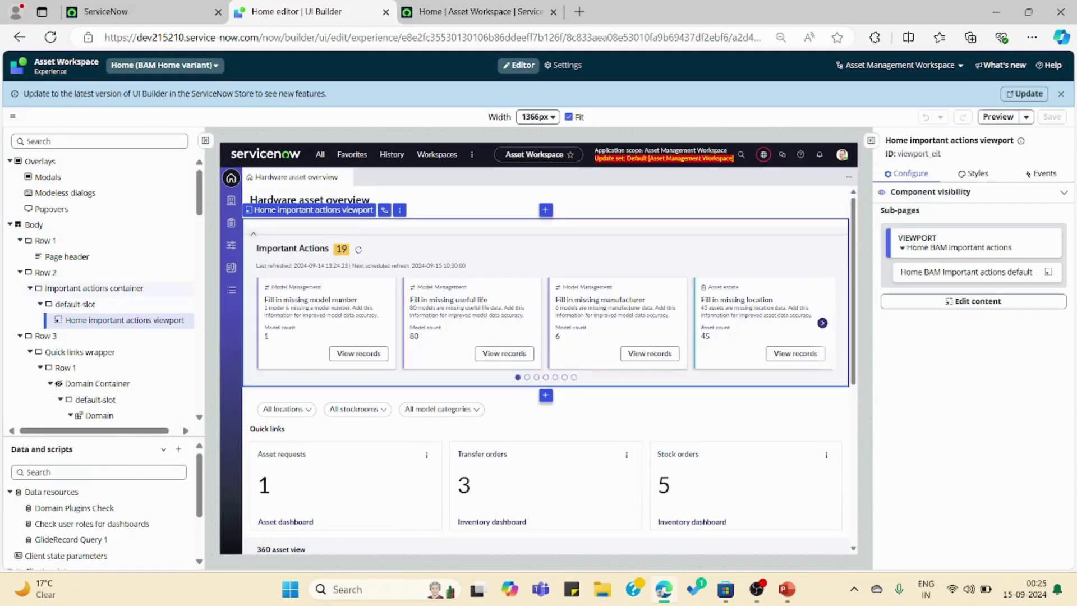
mouse_move(547, 303)
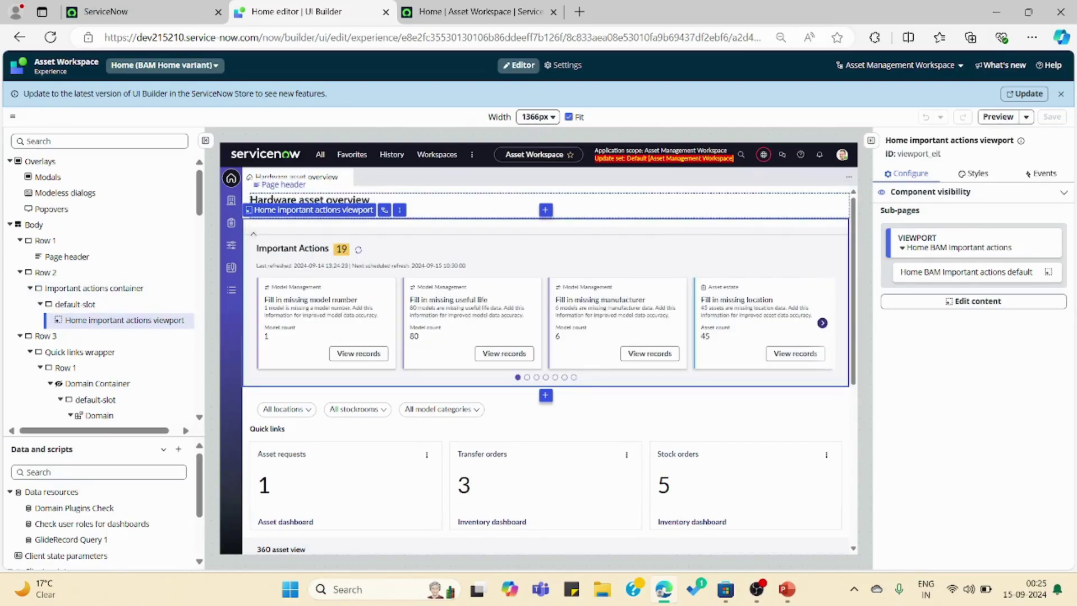
click(393, 206)
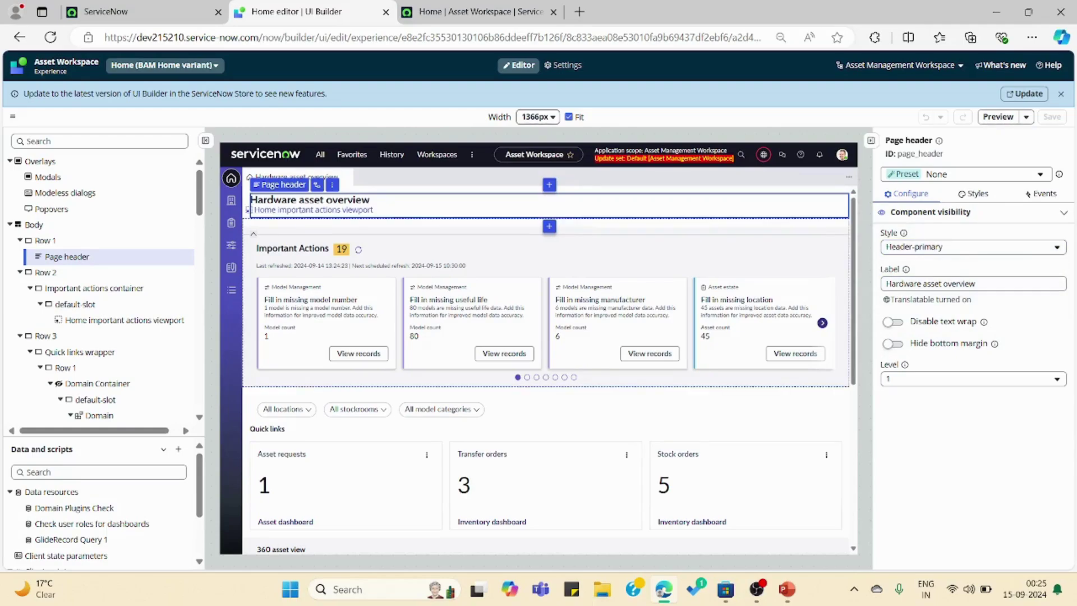
Step: Add a Single column layout directly after the Home important actions viewport
click(545, 303)
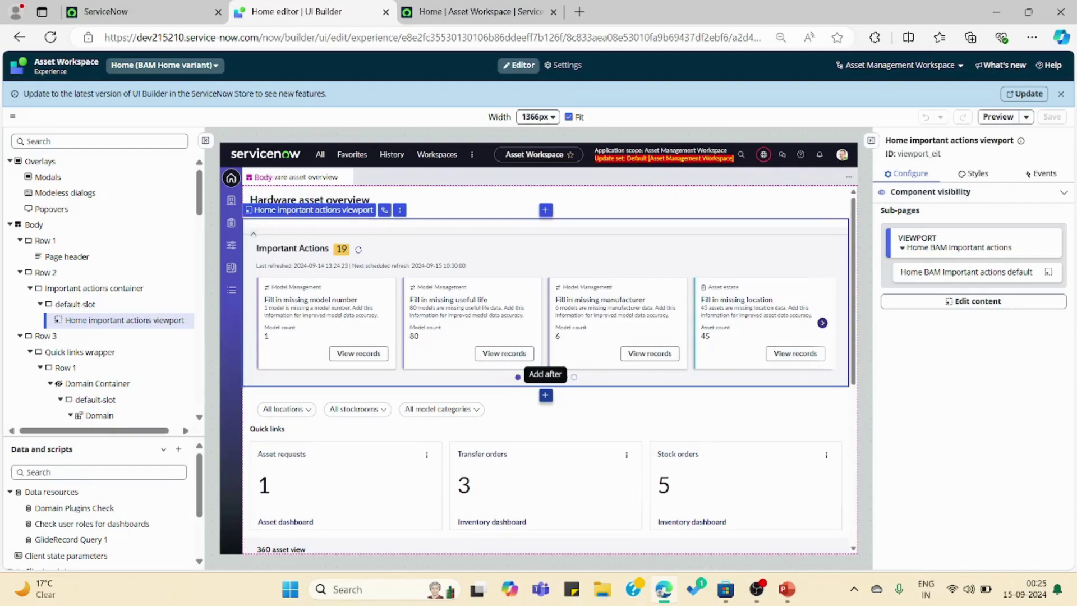
click(545, 394)
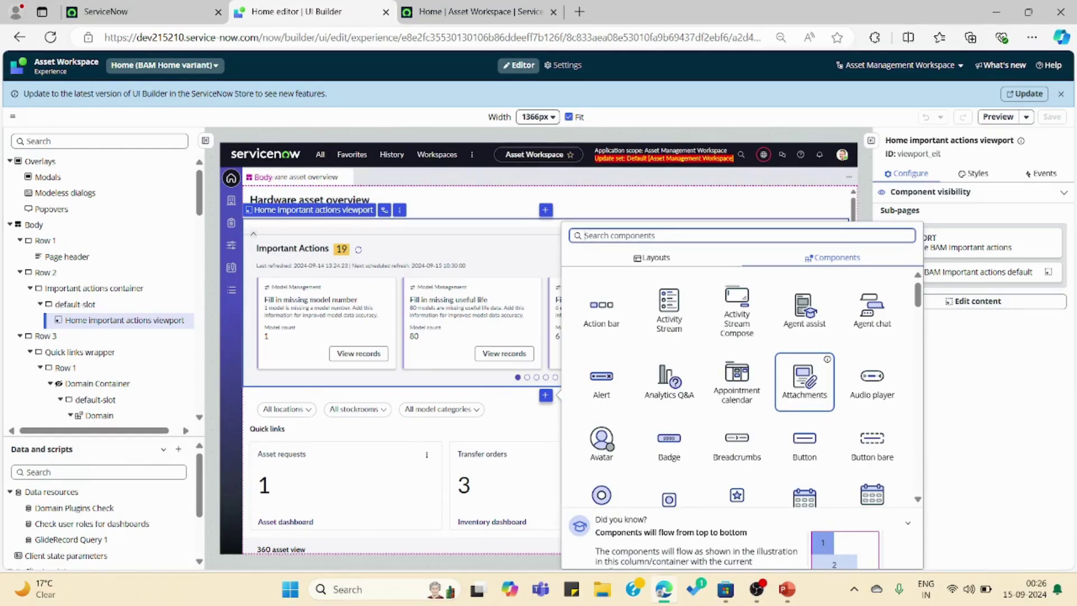
scroll(804, 381, down, 2)
scroll(805, 381, up, 3)
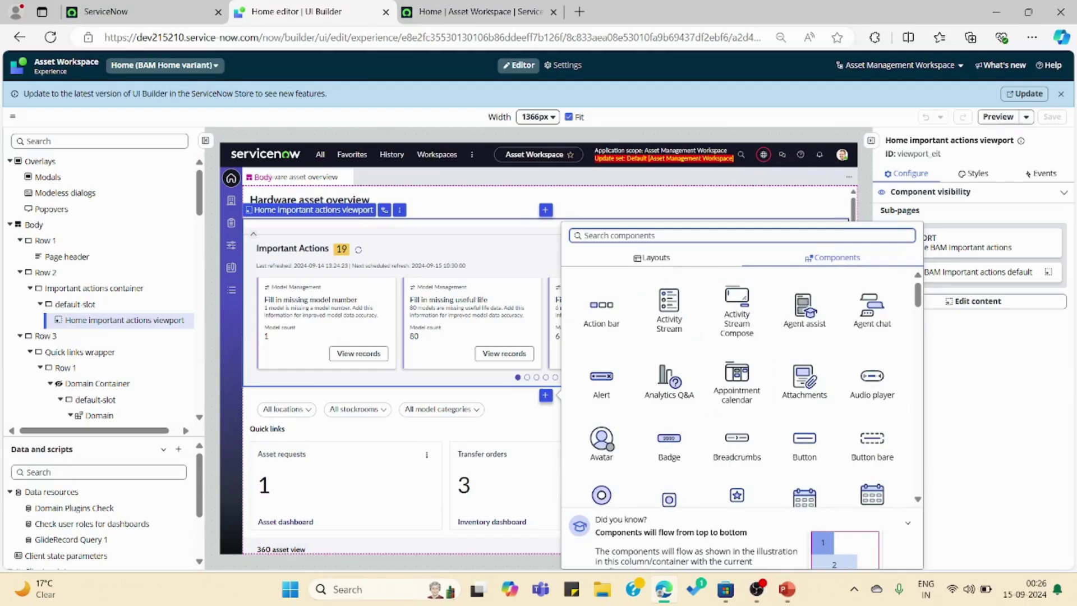
click(652, 258)
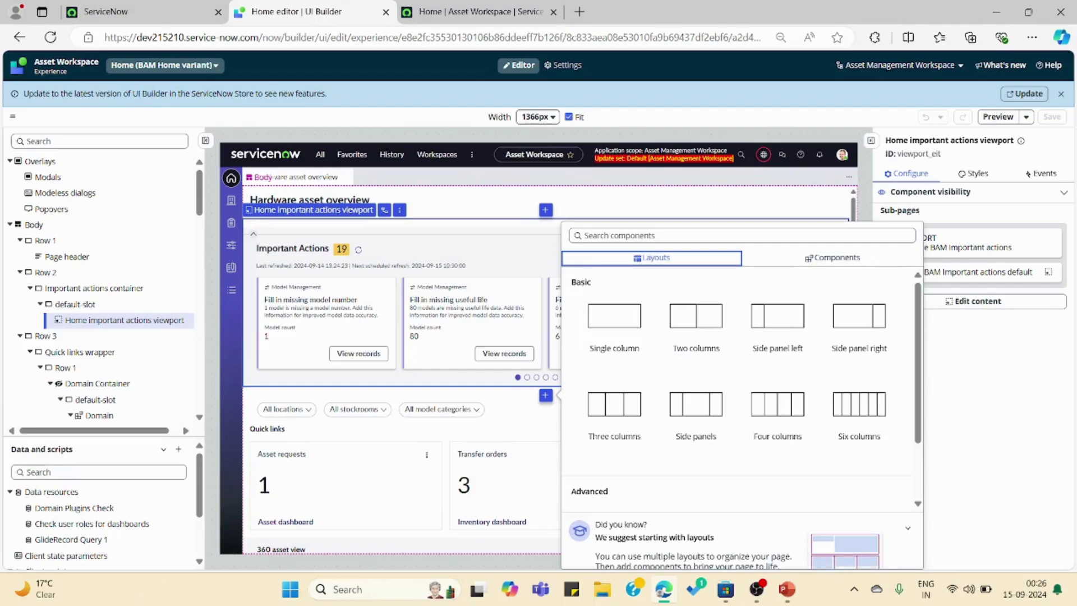
click(615, 316)
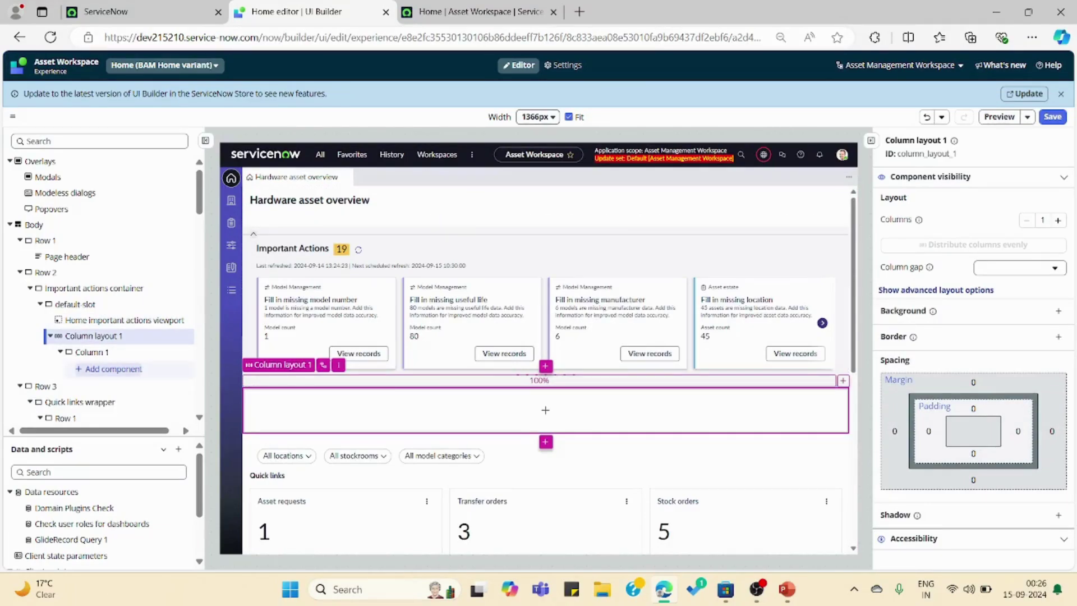
Step: Add a List - Simple component to Column 1 of the new column layout
click(110, 369)
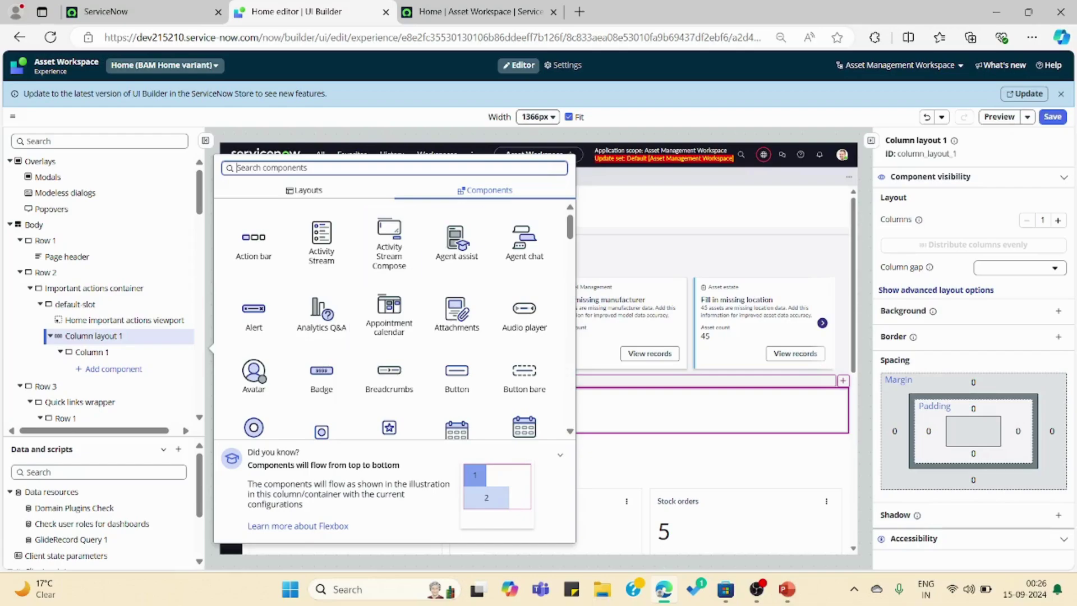
text(List)
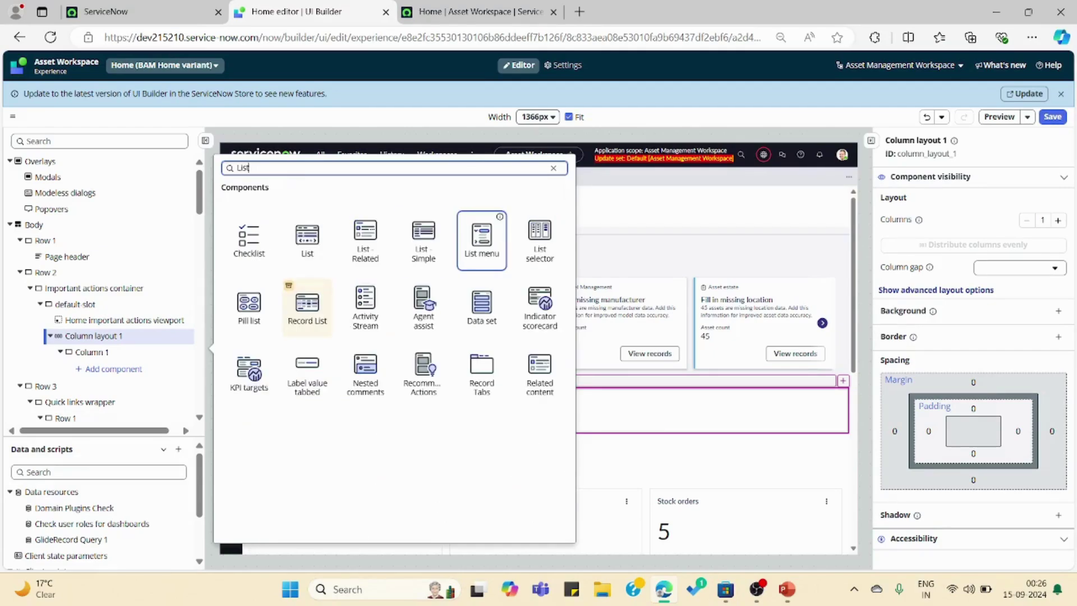
key(Left)
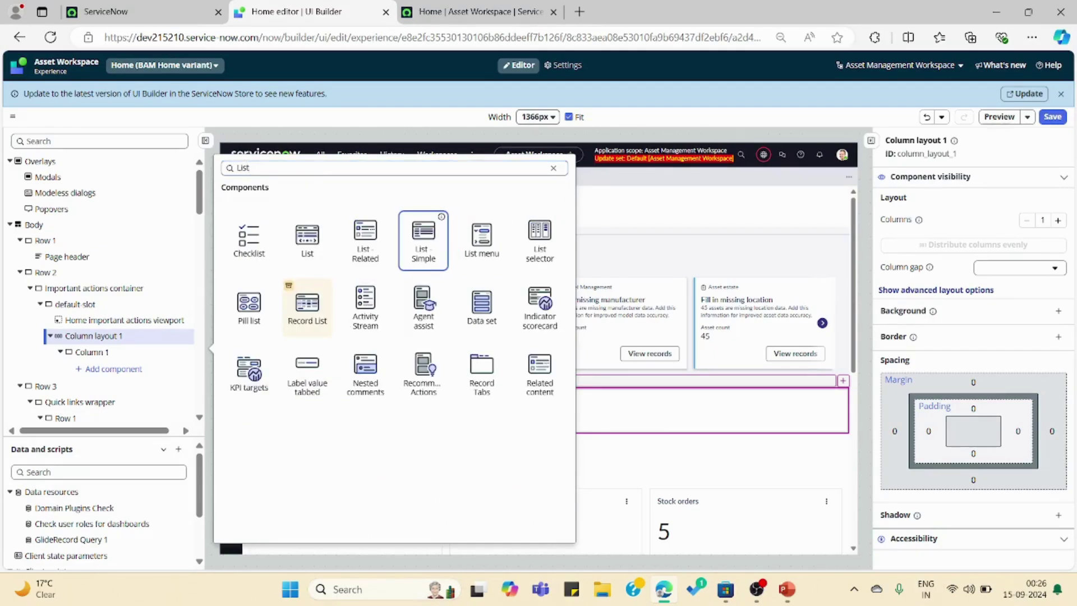
key(Return)
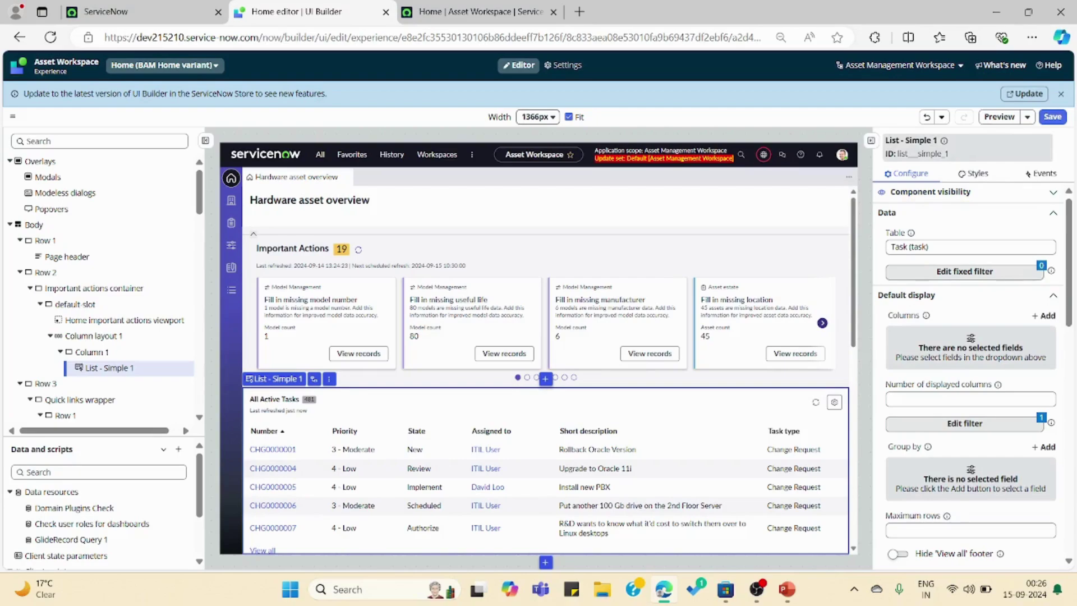
Step: Change the list component's label to "All Active Tickets"
click(948, 153)
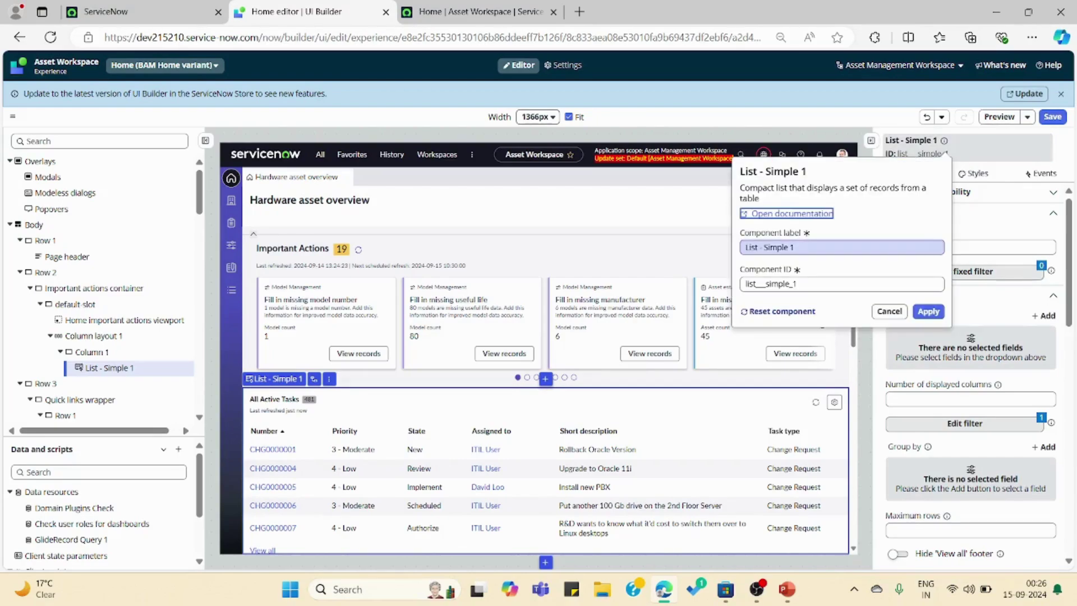
click(808, 247)
text(A)
key(ctrl+a)
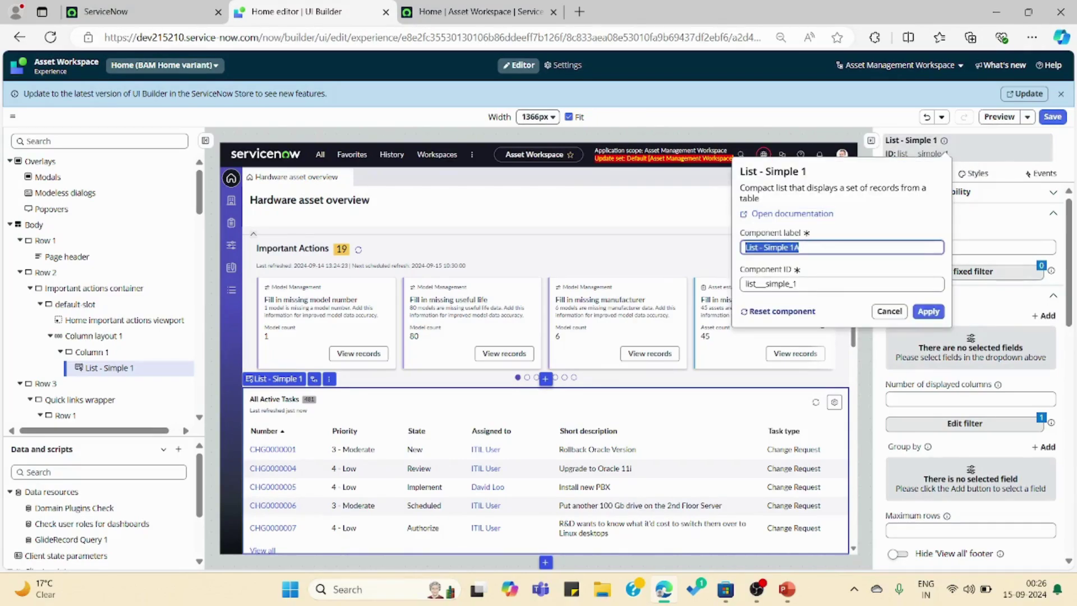
key(BackSpace)
text(All A)
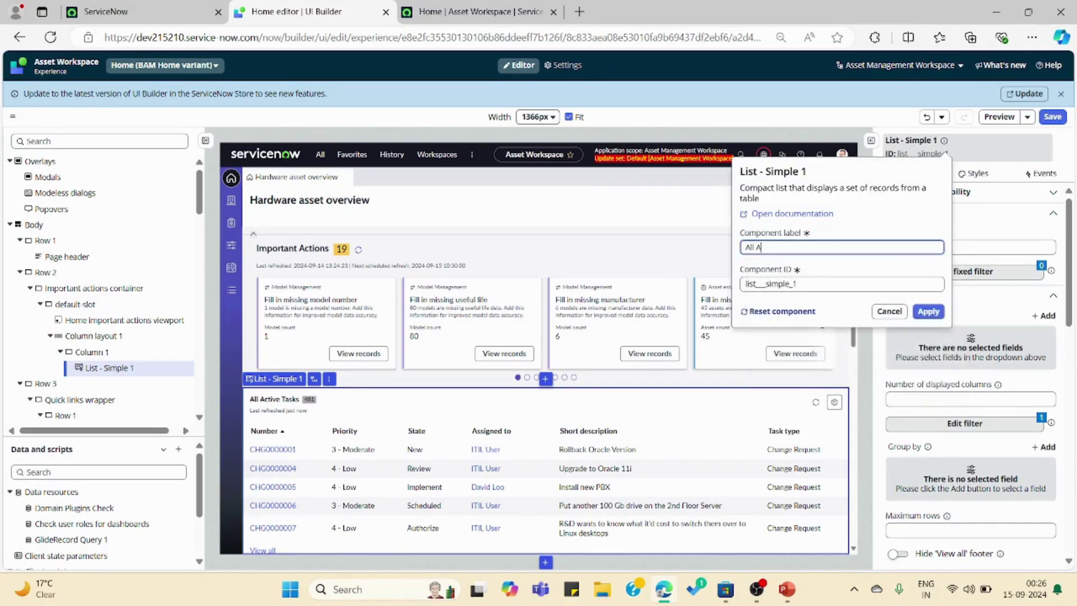
text(ctive Tickets)
click(928, 311)
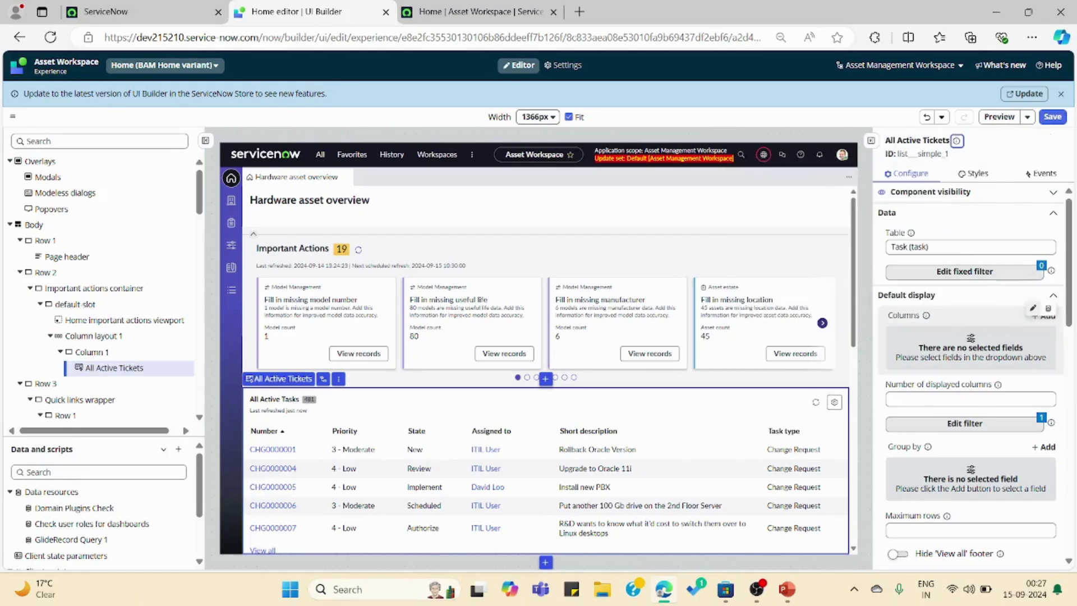
Step: Set the list component's data source table to Incident
click(970, 247)
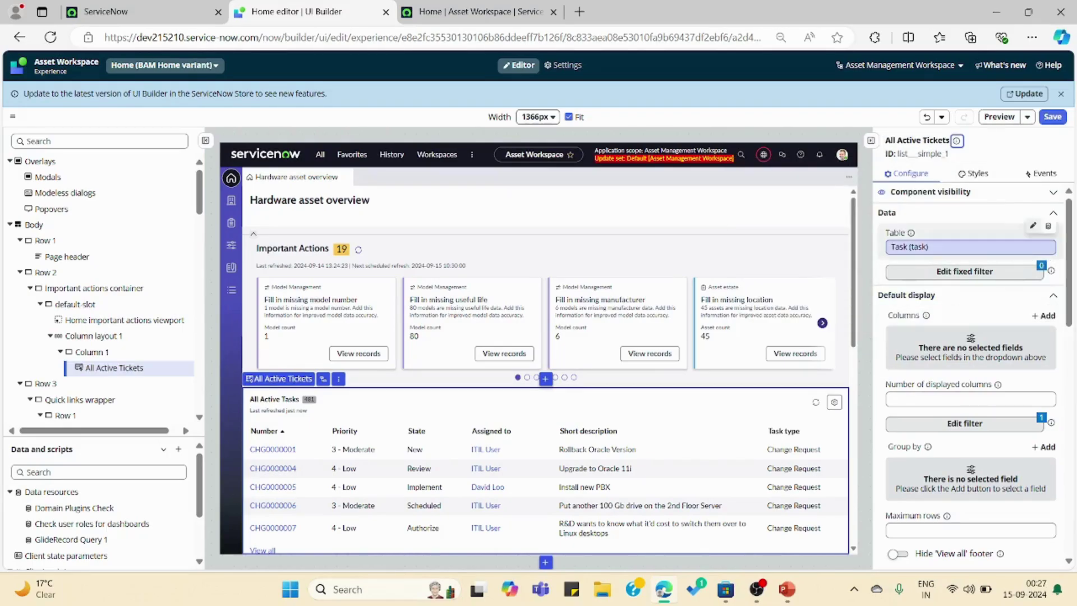
key(ctrl+a)
key(BackSpace)
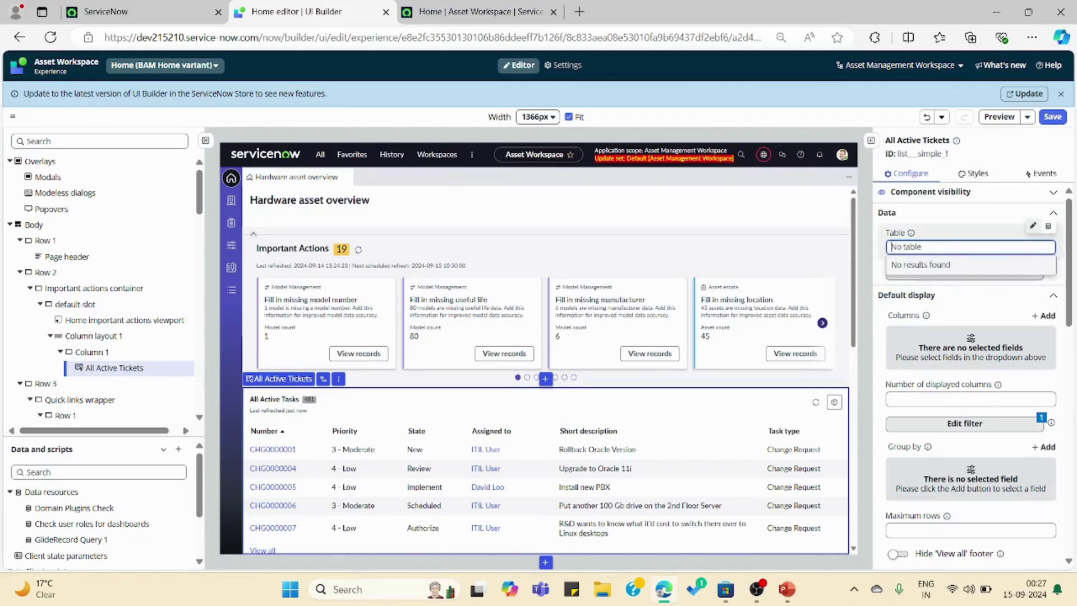
text(Incident)
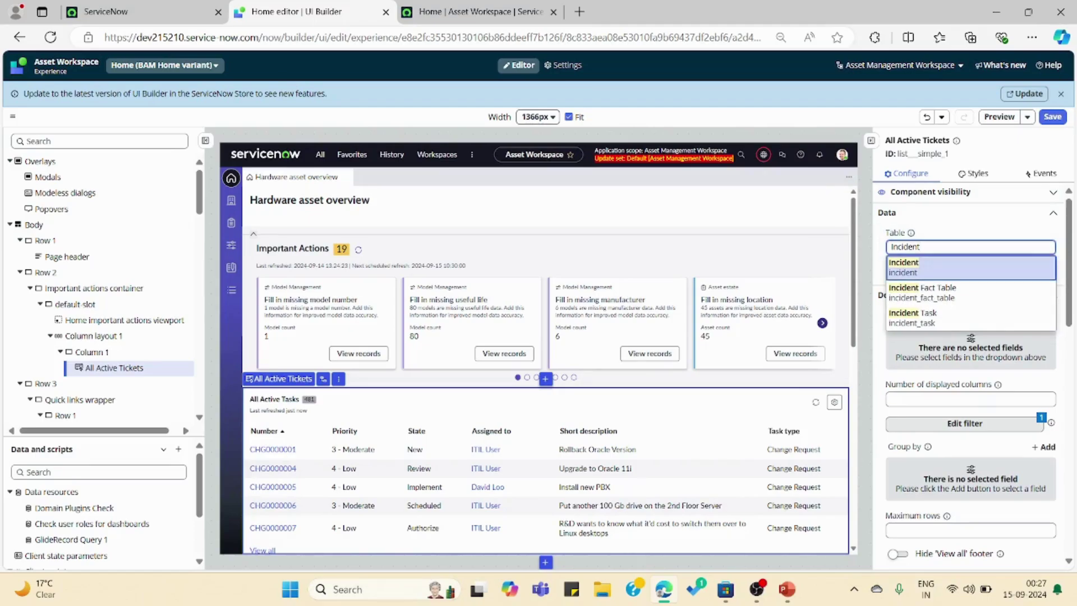
click(926, 267)
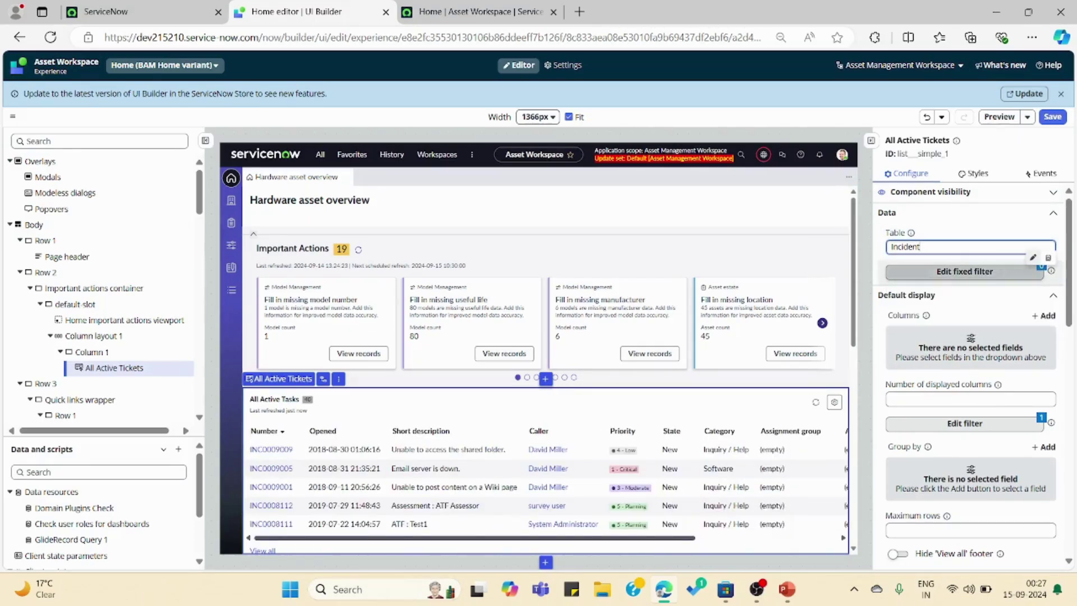
Step: Apply a fixed filter to the list with the condition Active is true
click(965, 271)
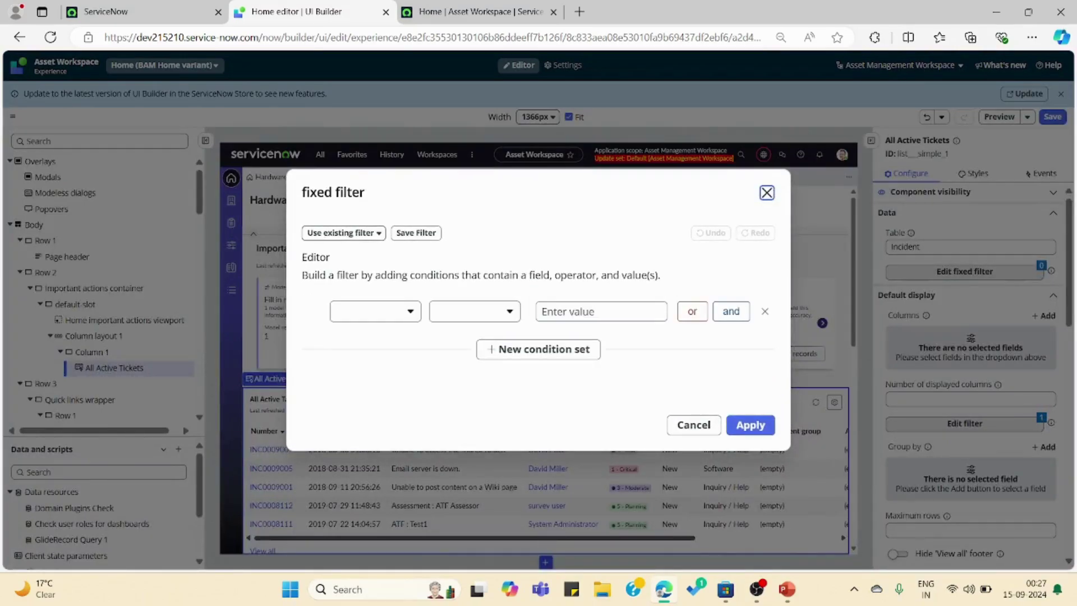
click(376, 311)
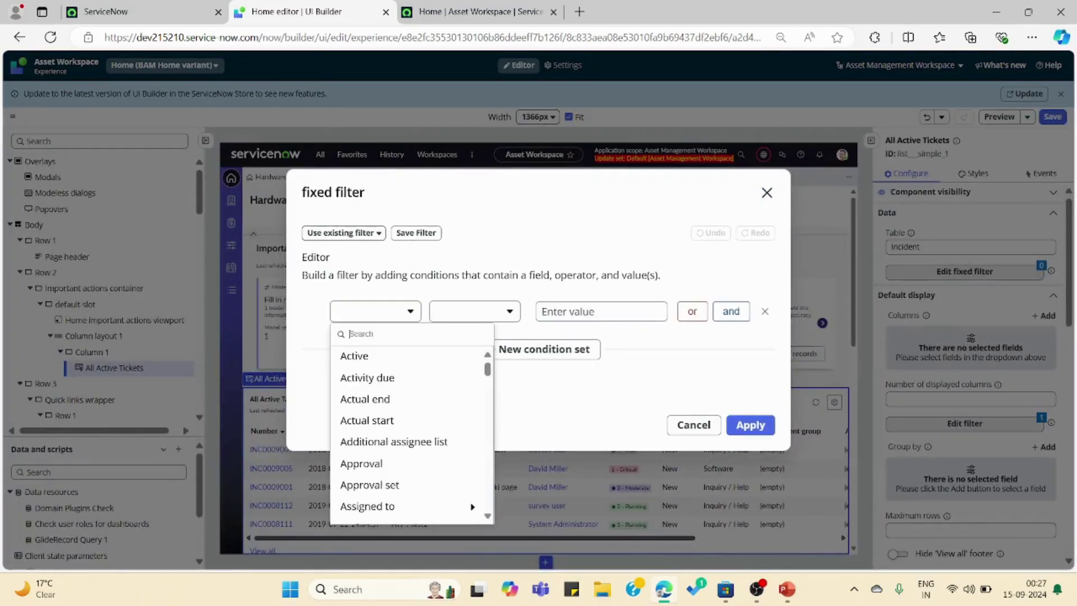
click(354, 356)
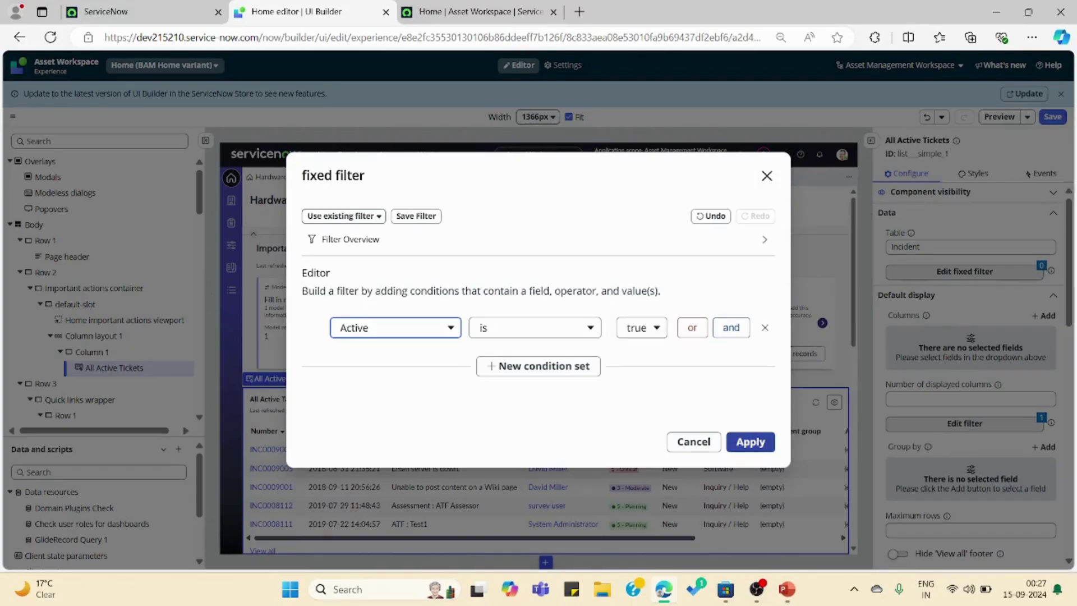
click(752, 442)
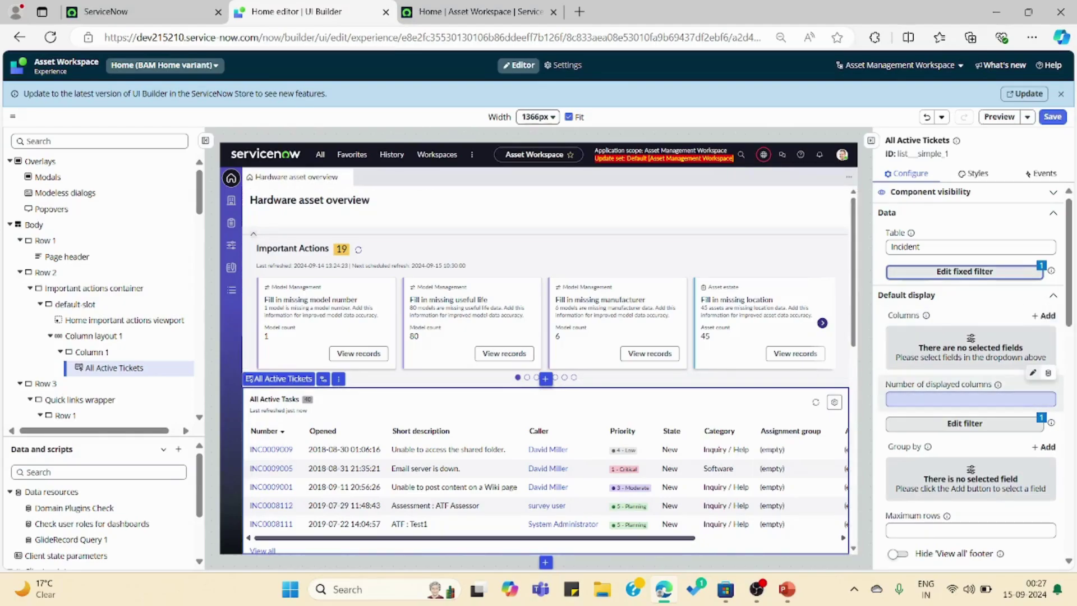
Step: Set the list's header title to "All Active Incidents" and save the page
scroll(971, 377, down, 1)
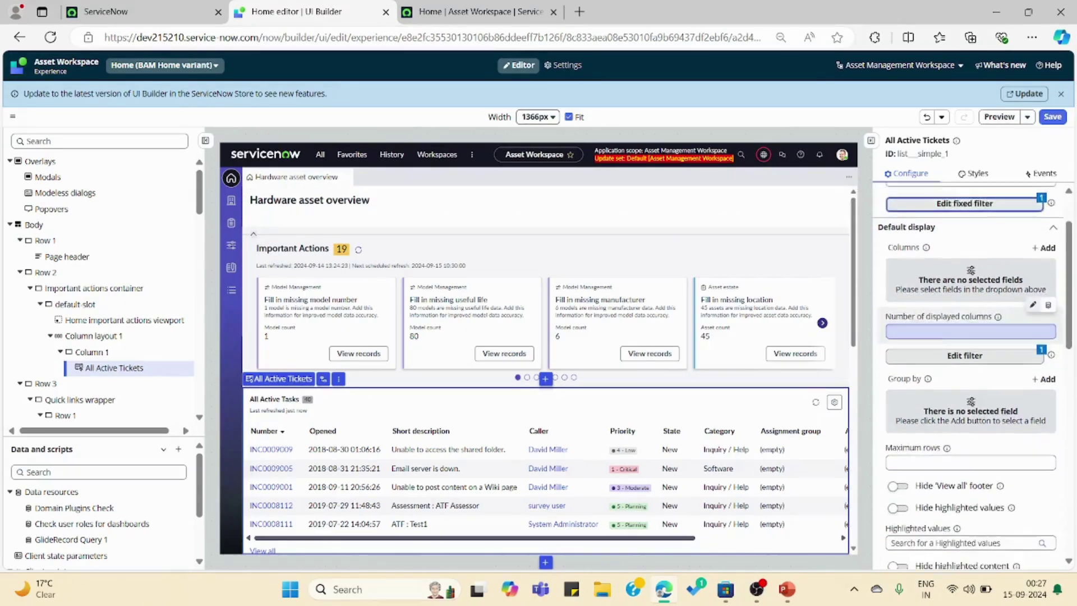
scroll(970, 336, down, 1)
scroll(970, 376, down, 2)
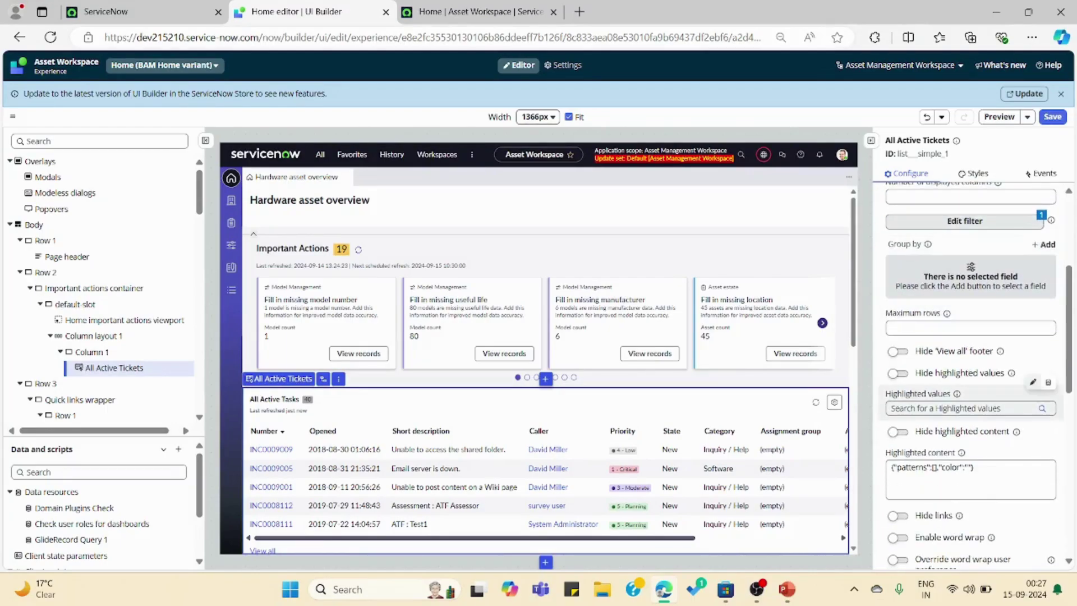
scroll(971, 338, down, 5)
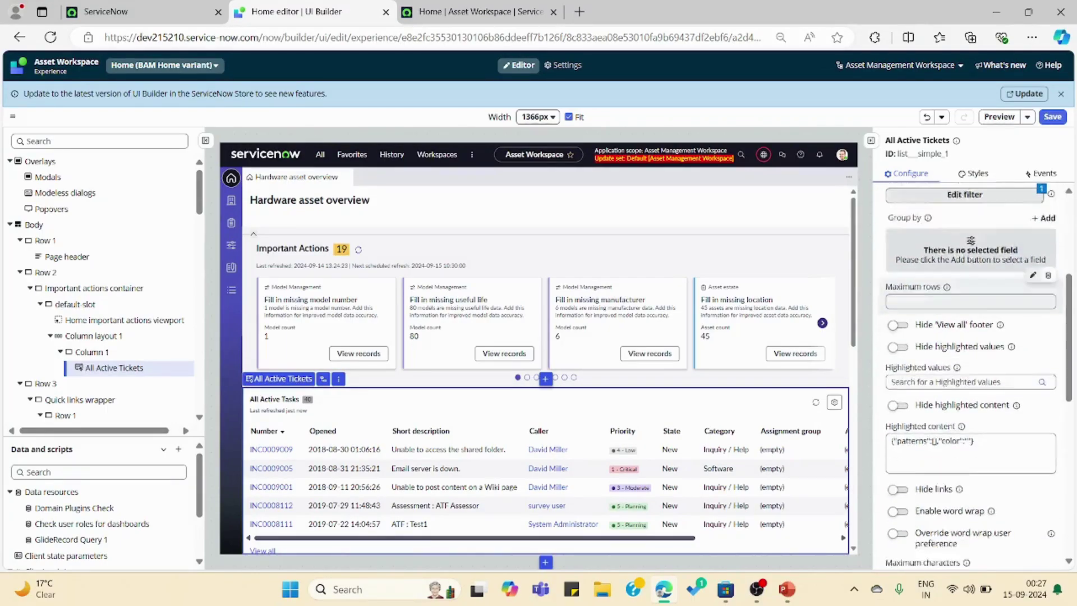
scroll(970, 337, down, 2)
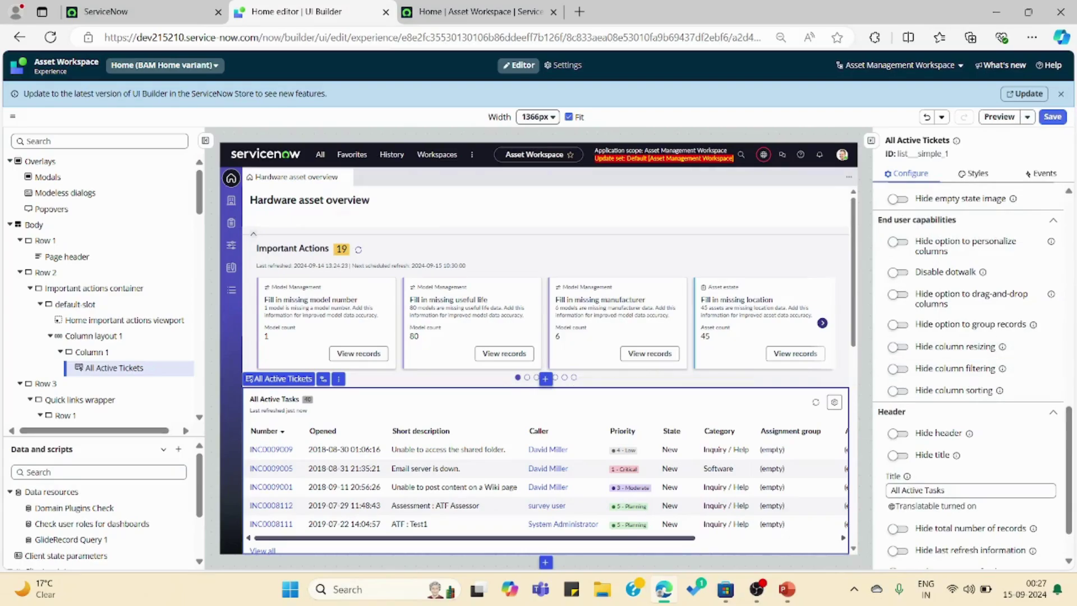
scroll(971, 432, down, 1)
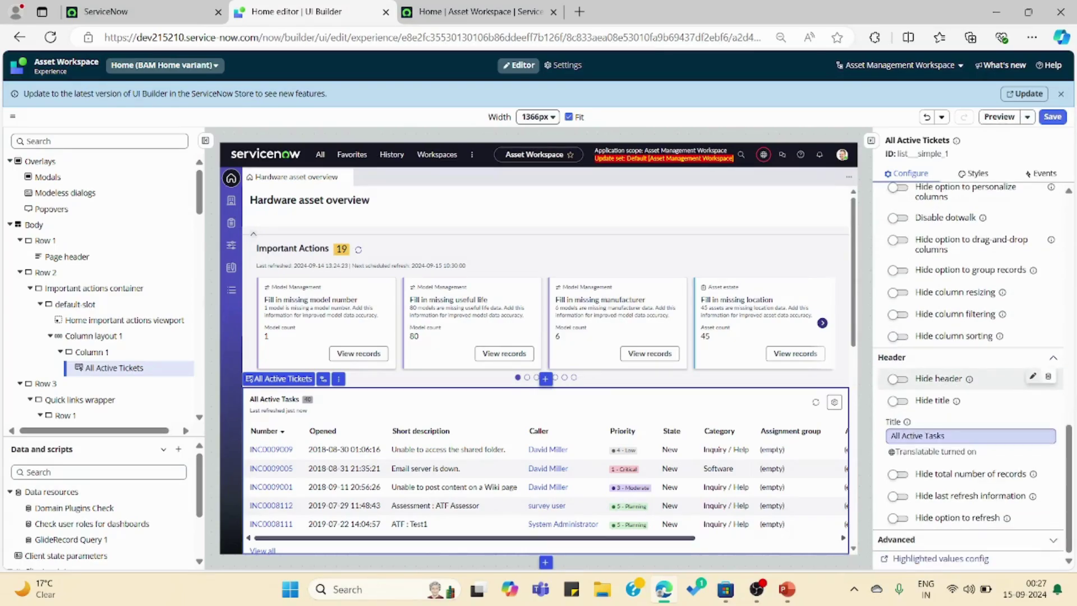
click(922, 436)
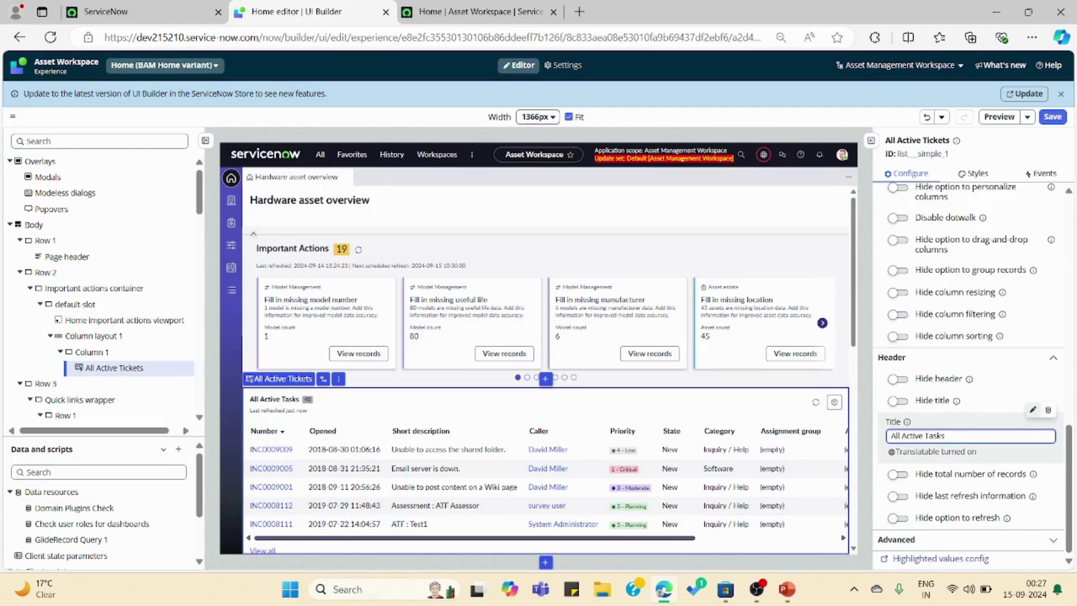
key(ctrl+a)
key(BackSpace)
text(All Active Incidents)
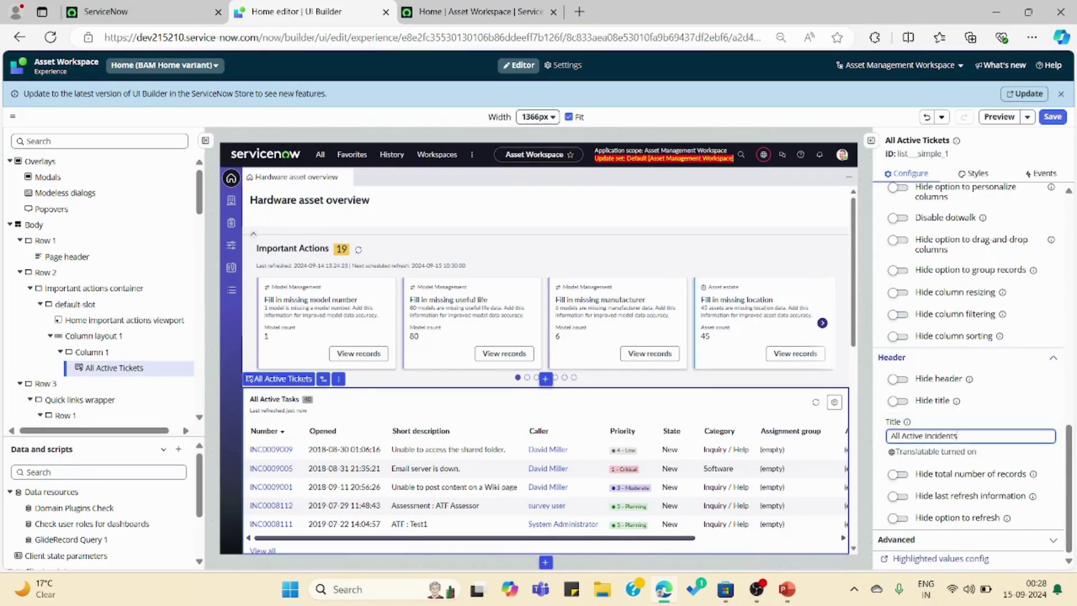
click(1052, 117)
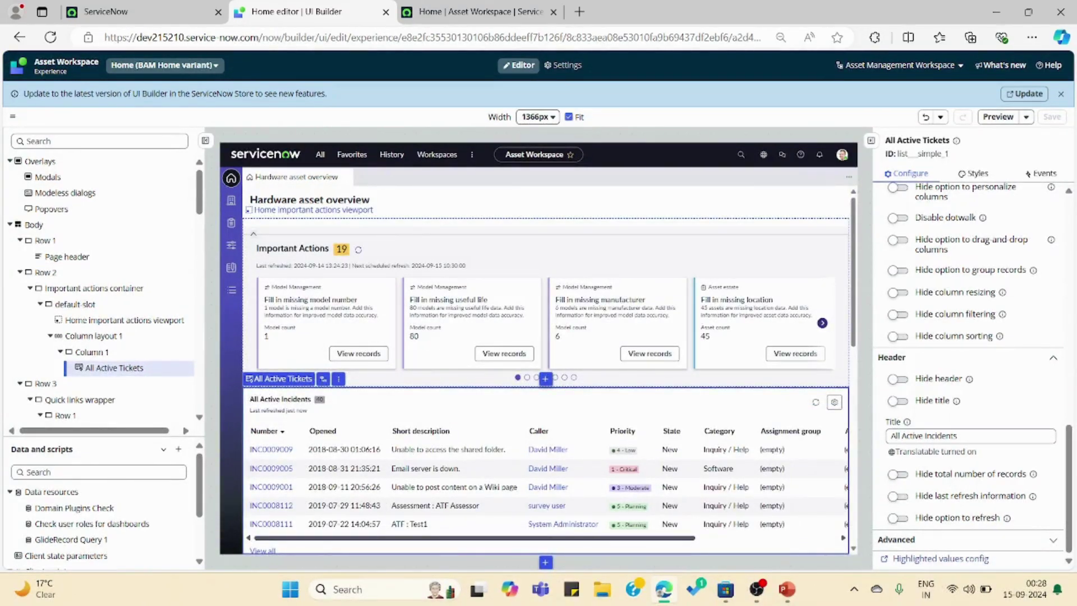
Step: Reload the live Asset Workspace home page and check the incident list below the important actions
key(ctrl+Tab)
key(ctrl+l)
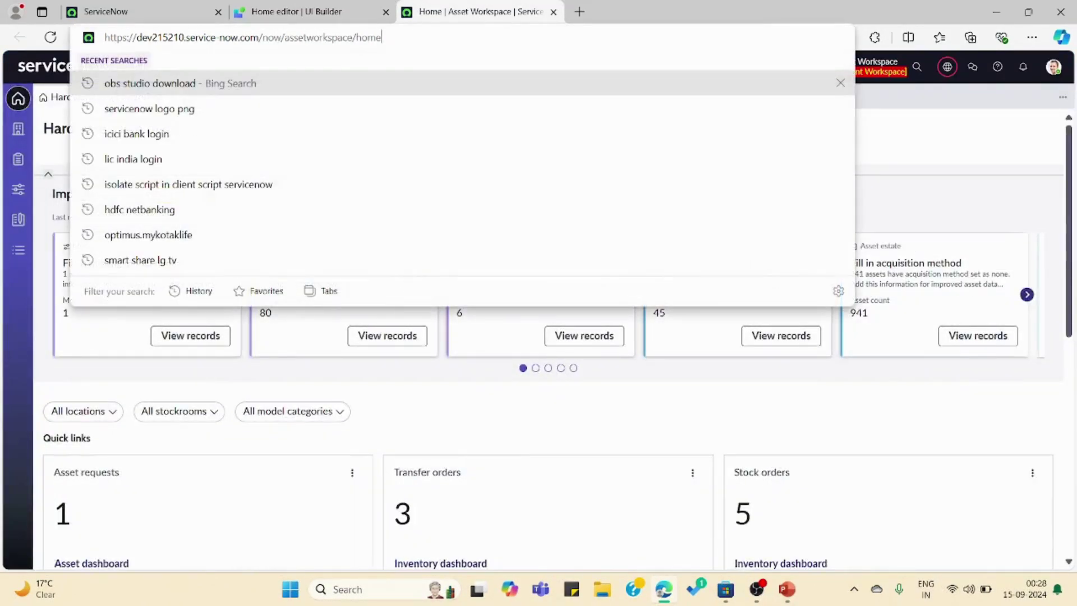
key(Return)
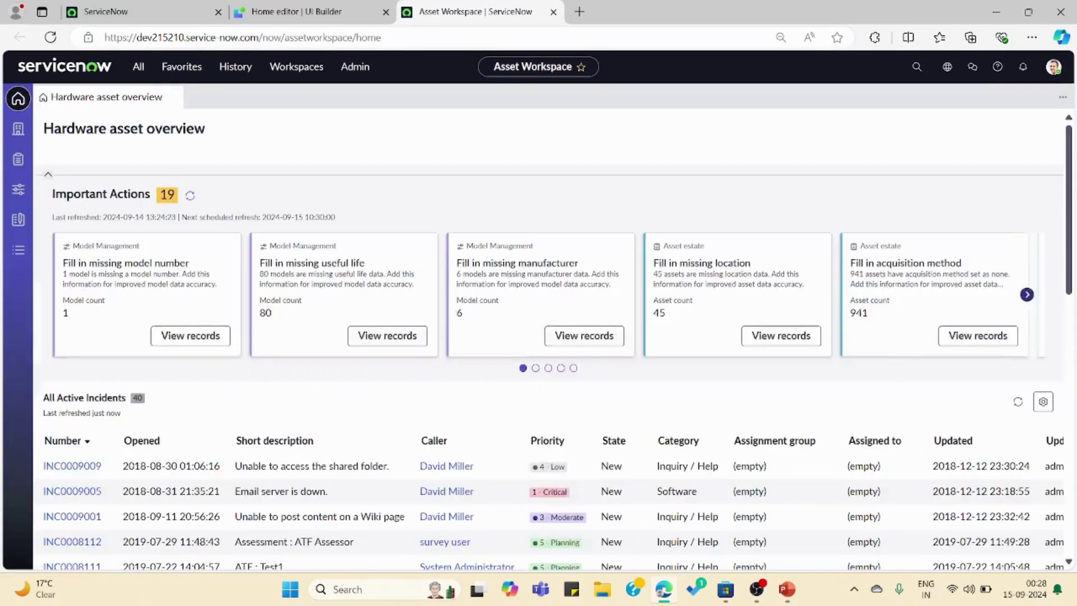
scroll(443, 337, down, 2)
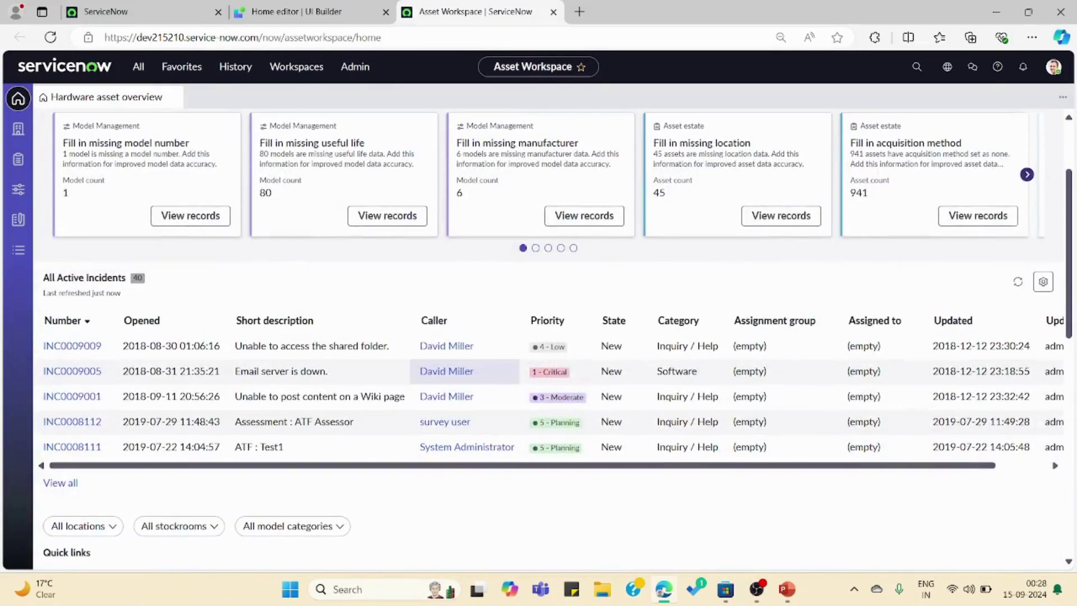
scroll(539, 337, up, 1)
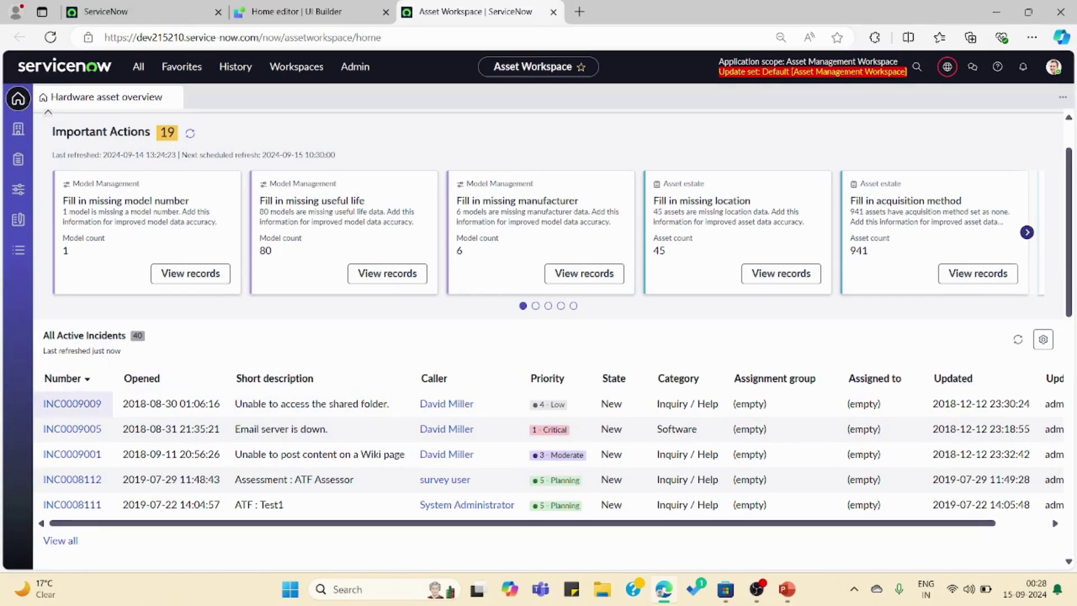
Step: Return to the UI Builder editor and add the Number field to the incident list's columns
key(ctrl+shift+Tab)
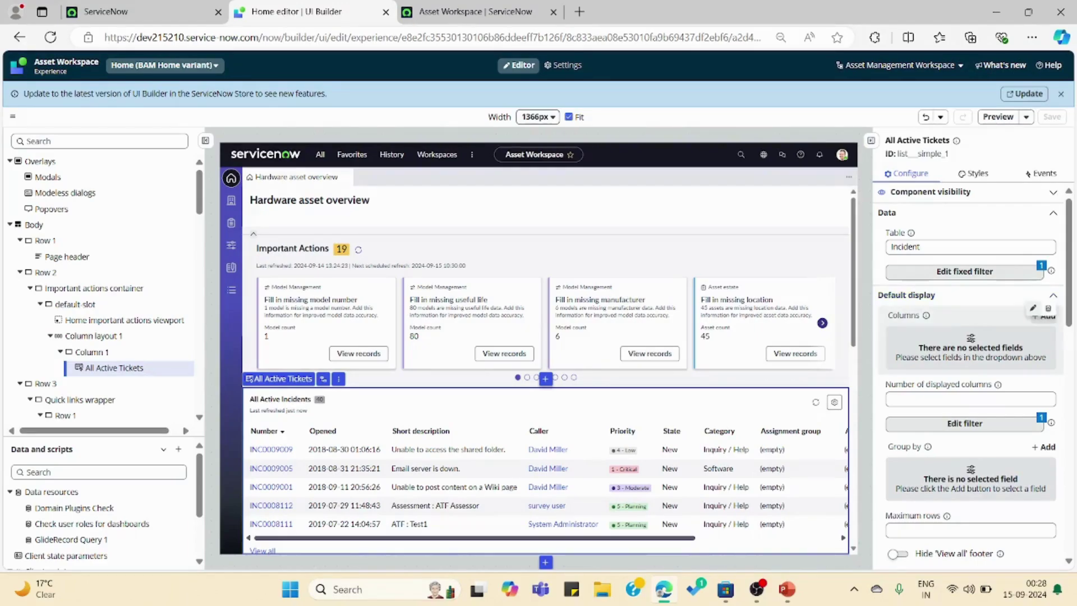
click(1045, 317)
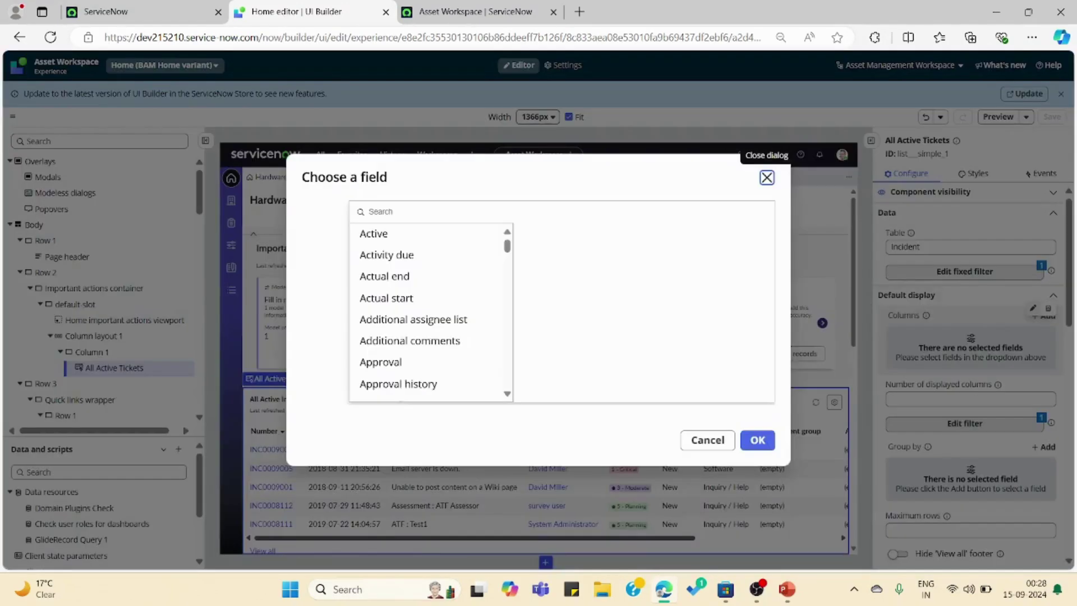
text(nu)
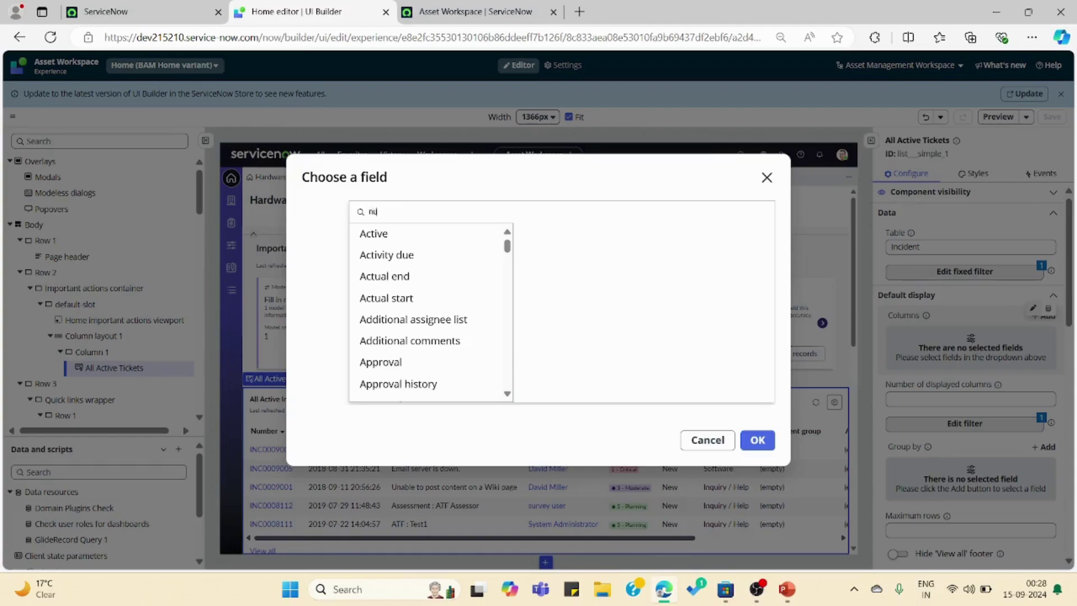
text(mber)
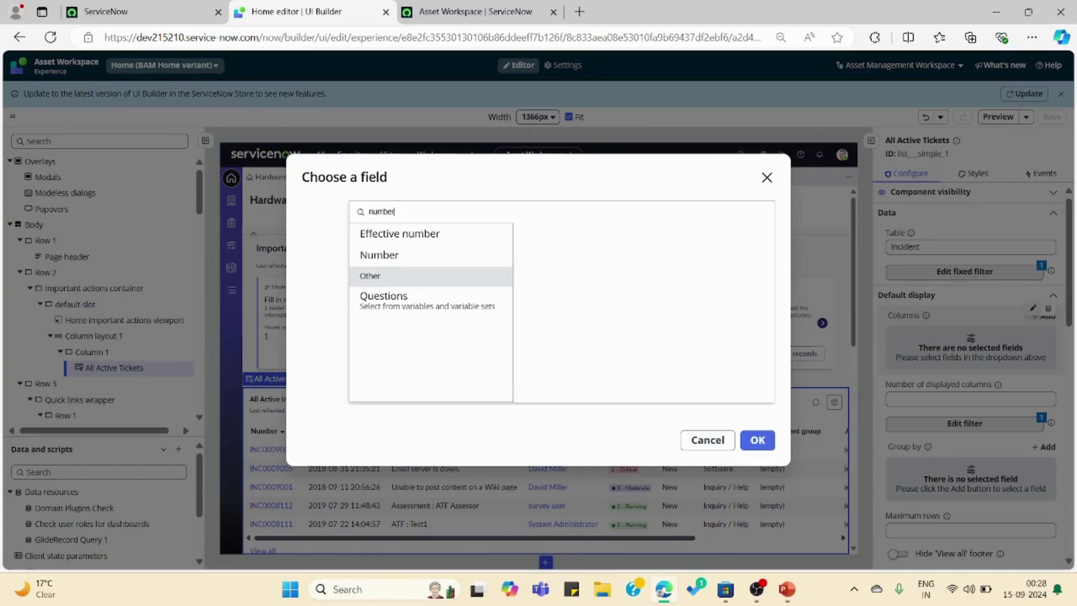
key(Down)
key(Down)
key(Return)
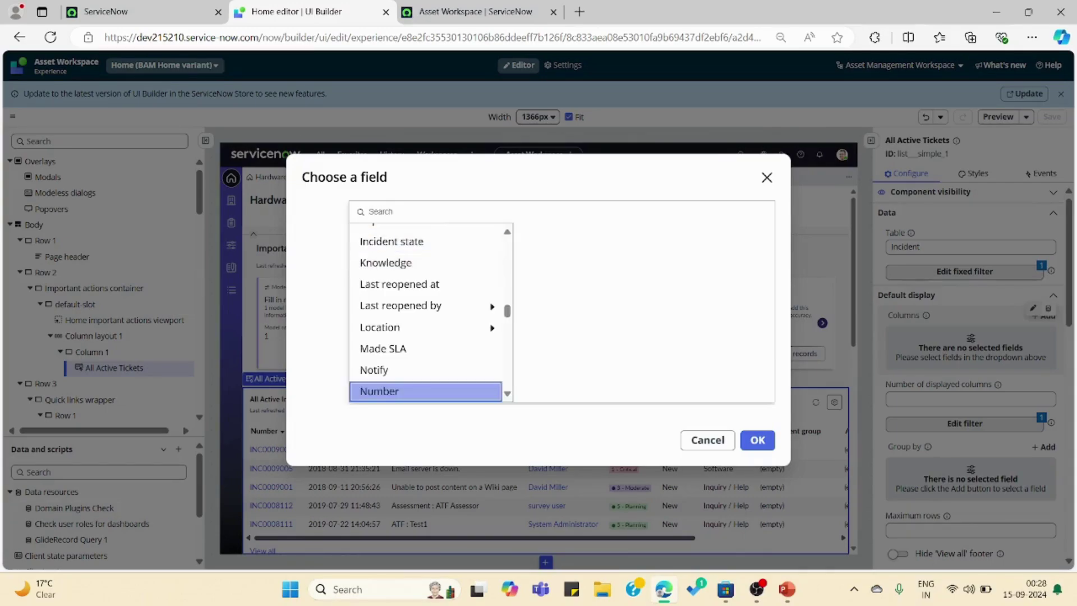
key(Return)
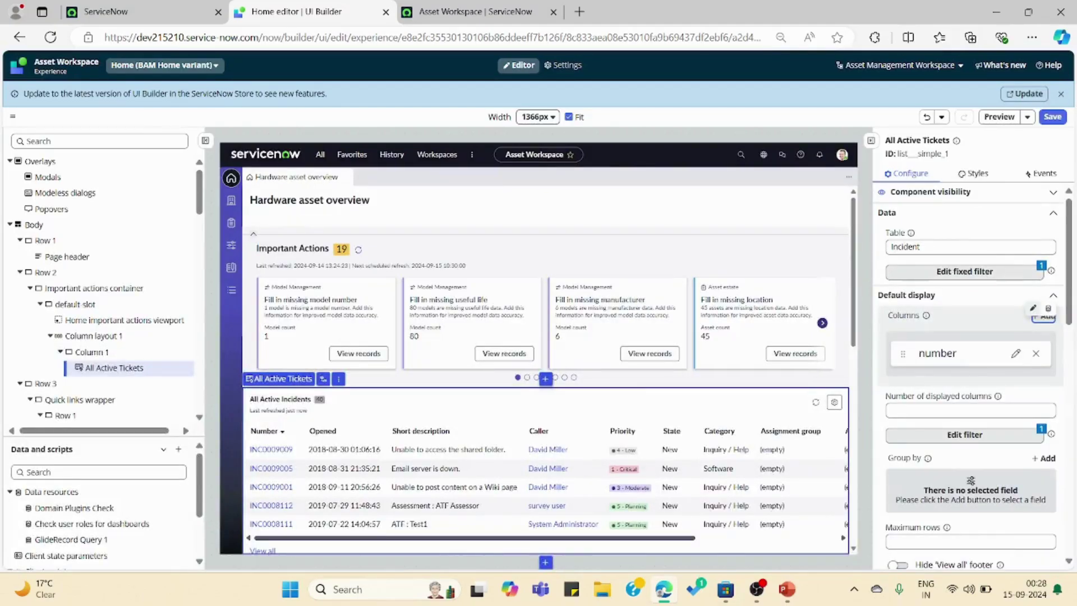
Step: Add the Short description field to the incident list's columns
key(Return)
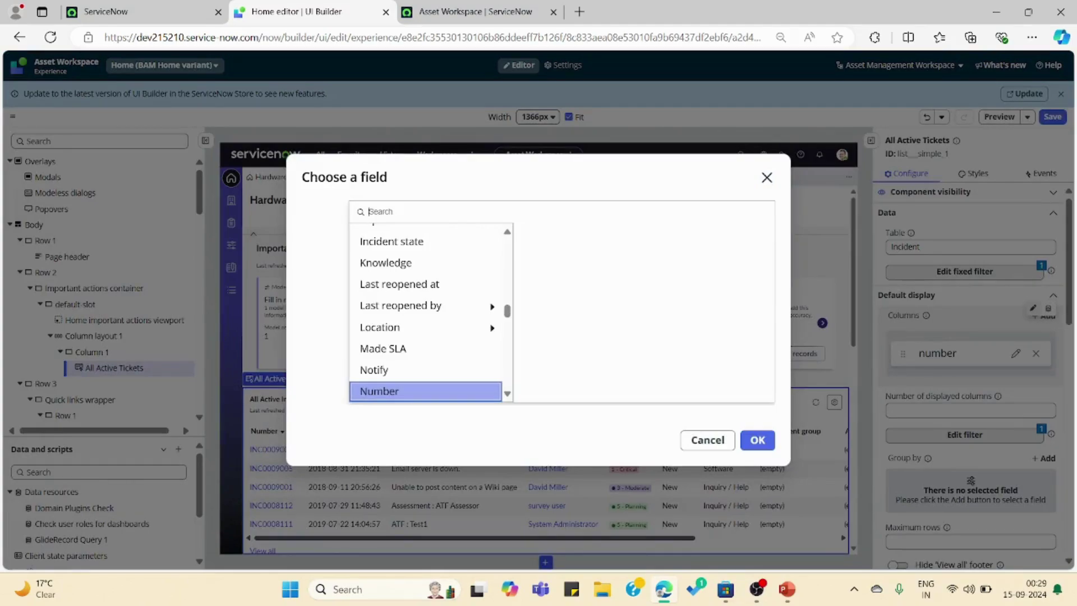
text(short descr)
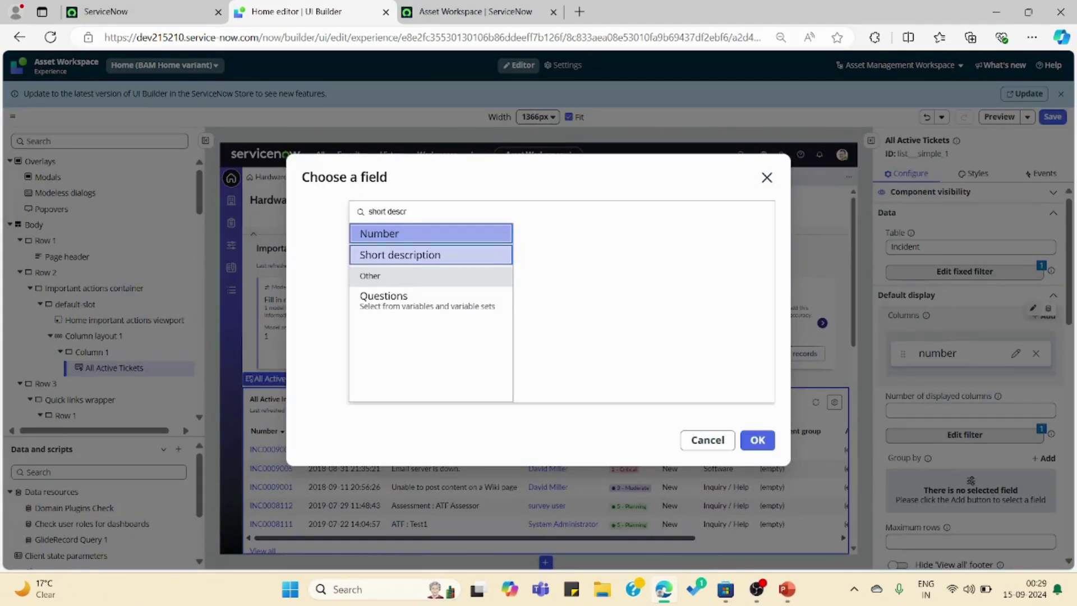
click(424, 254)
click(758, 440)
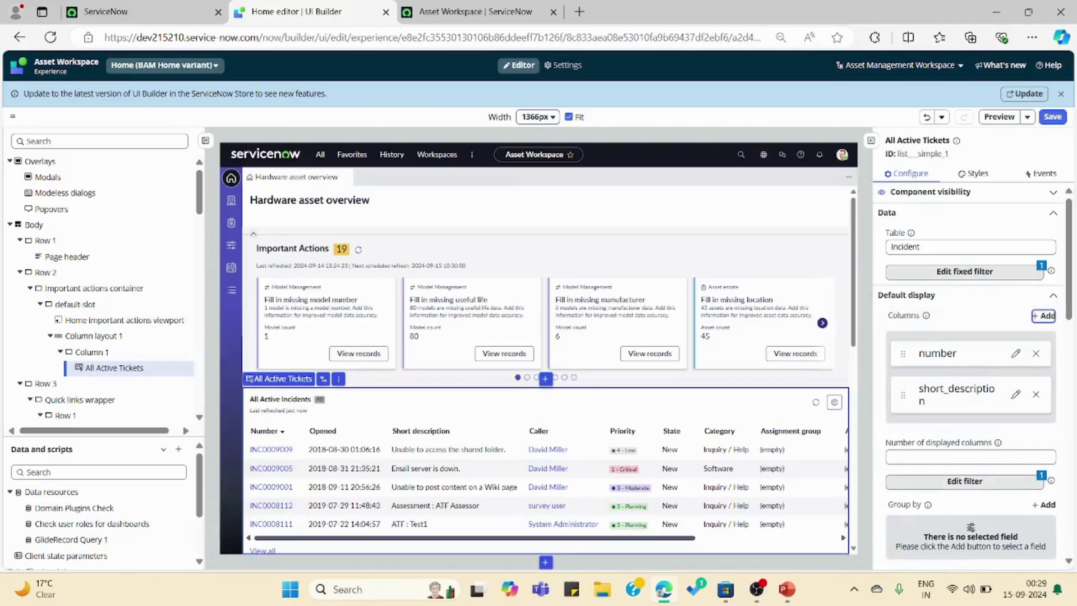
Step: Add the Priority field to the incident list's columns and save the page
click(1045, 318)
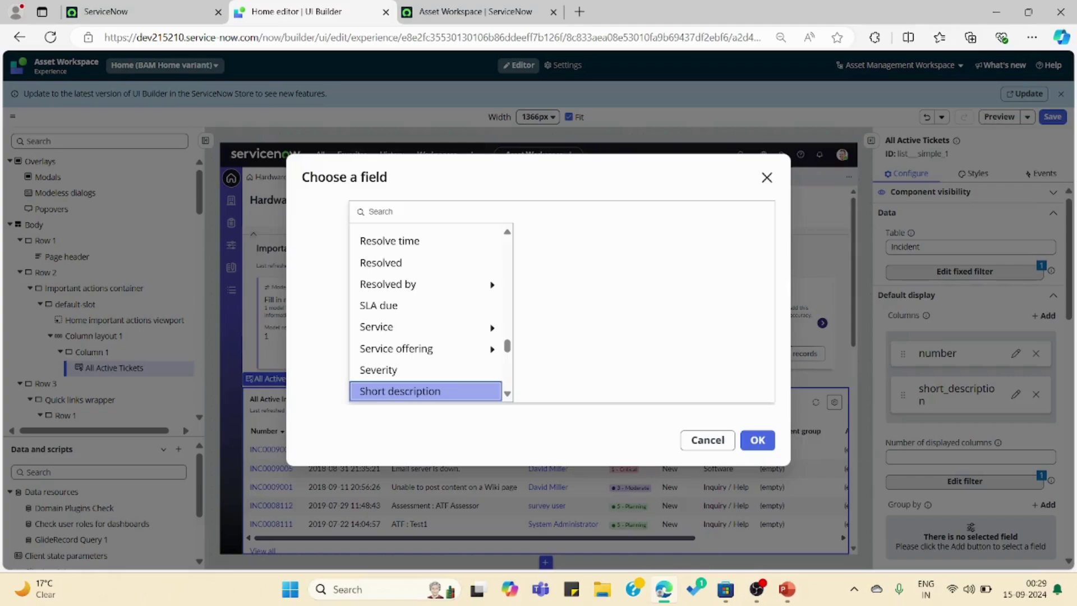
text(R)
key(Down)
key(Return)
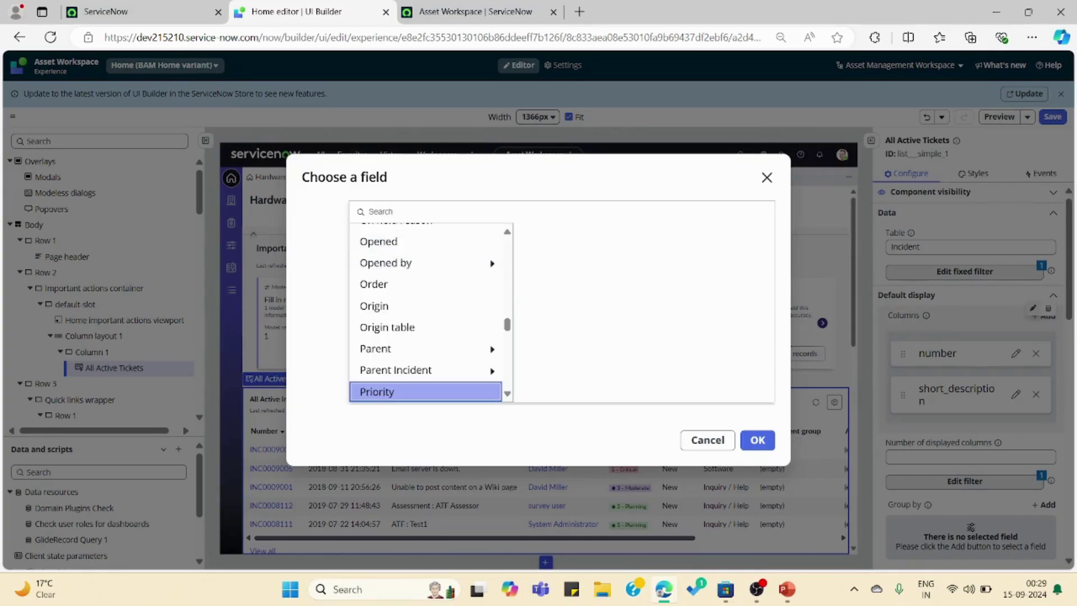
key(Return)
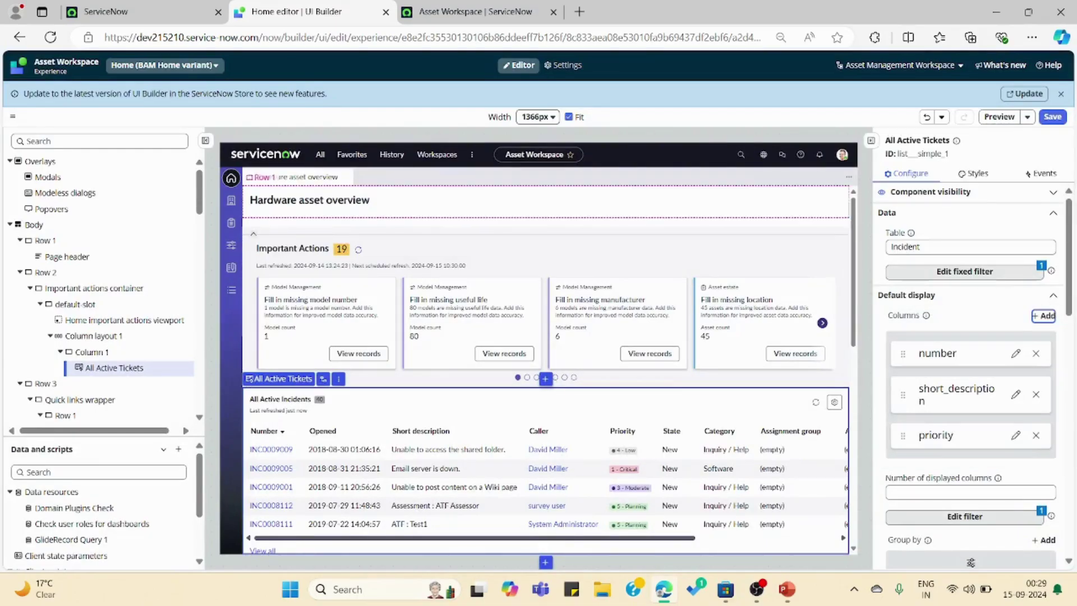
click(1052, 117)
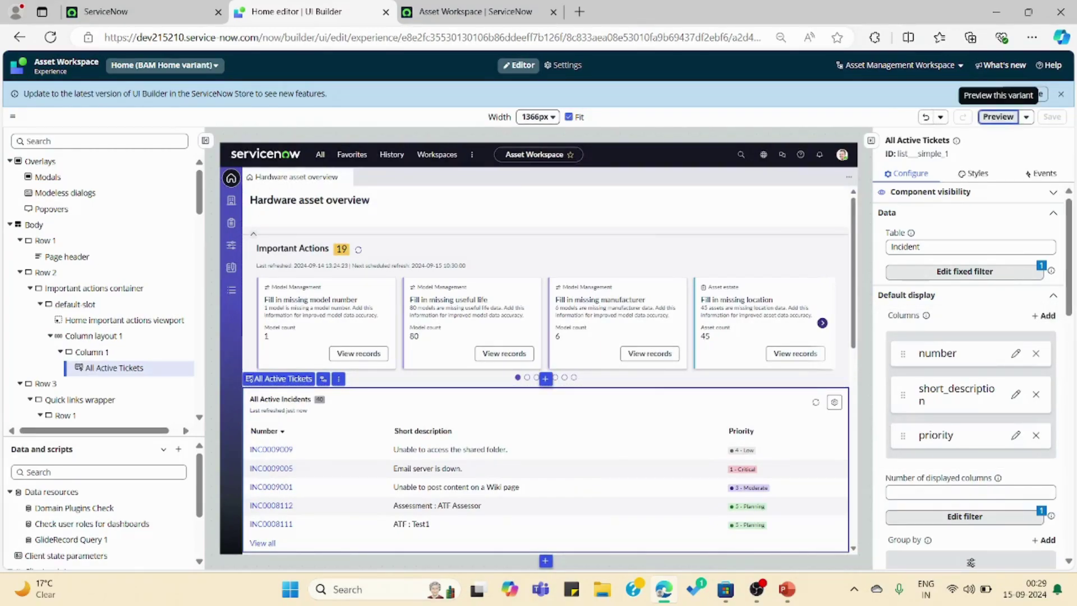
Step: Preview the page variant, check the incident list's columns below the important actions, and return to the editor
click(998, 117)
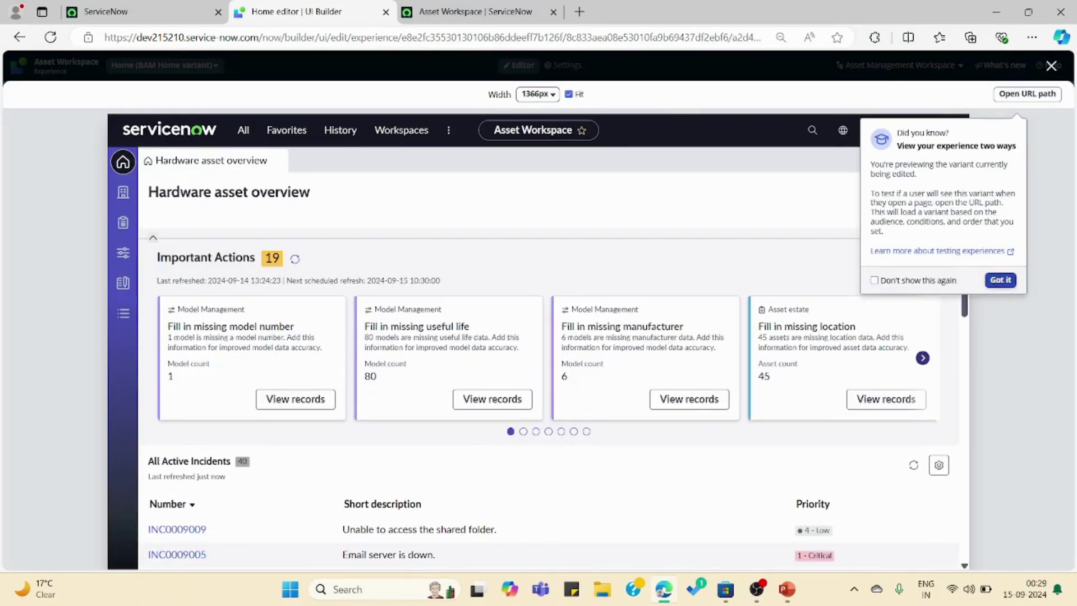
click(1001, 279)
scroll(554, 364, down, 3)
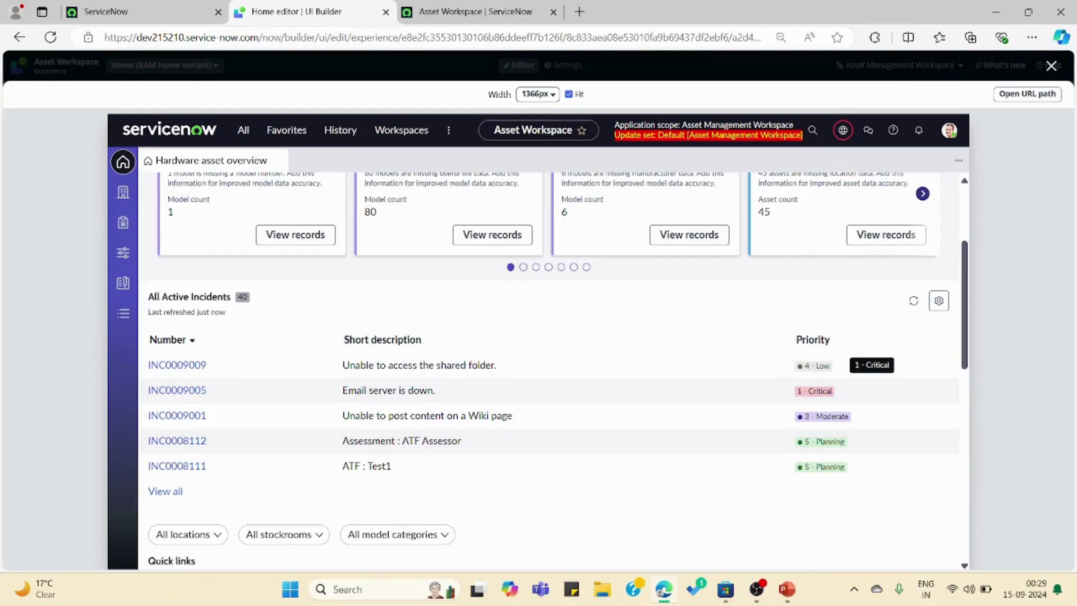
scroll(548, 359, up, 3)
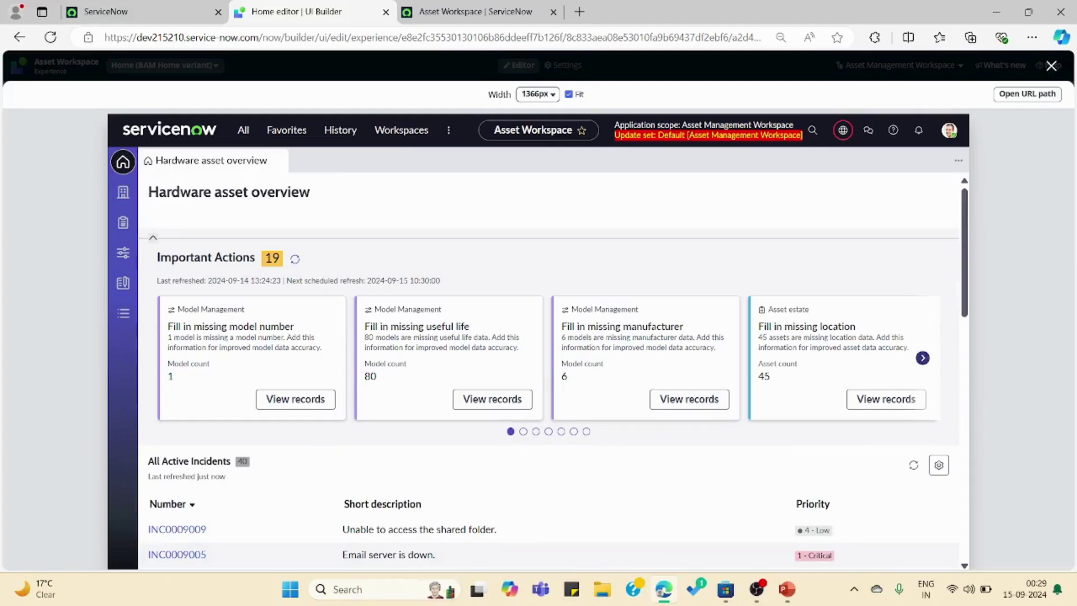
click(1052, 67)
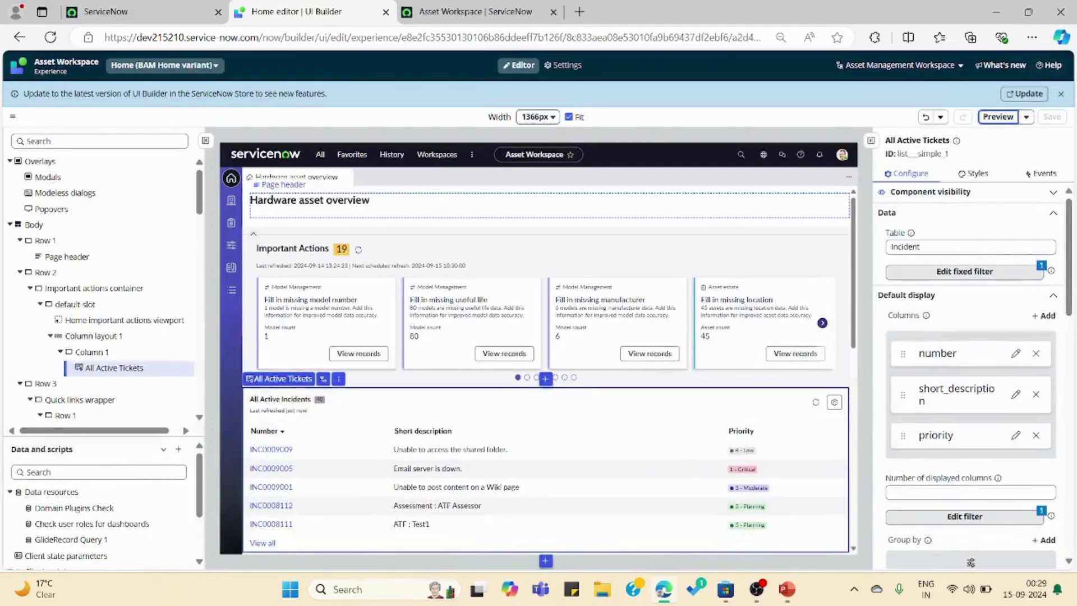
Step: Group the incident list by the Priority field and save the page
scroll(970, 371, down, 5)
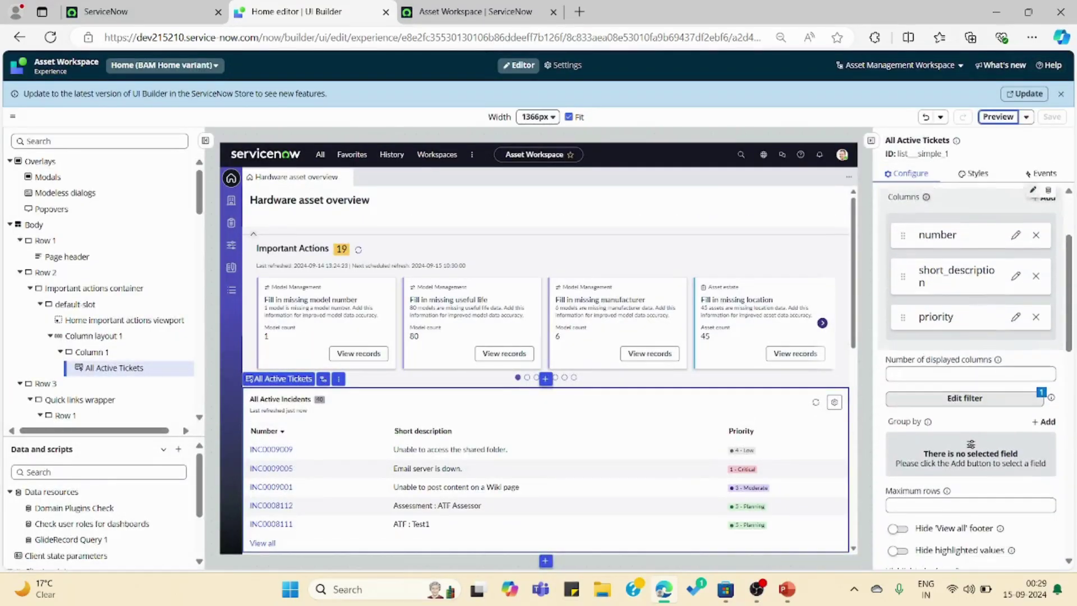
scroll(970, 371, down, 4)
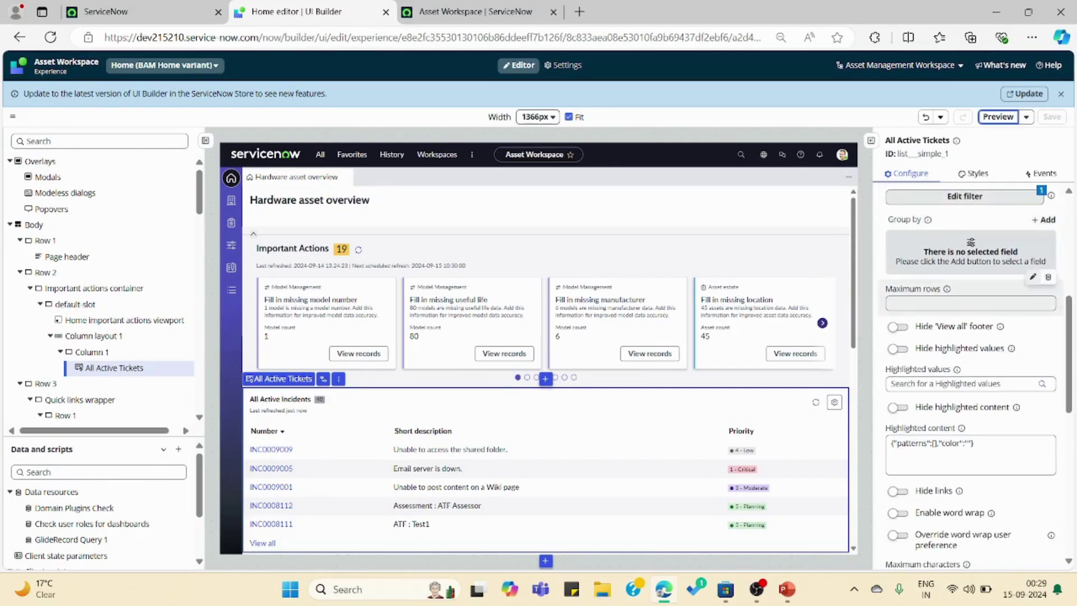
scroll(970, 371, down, 4)
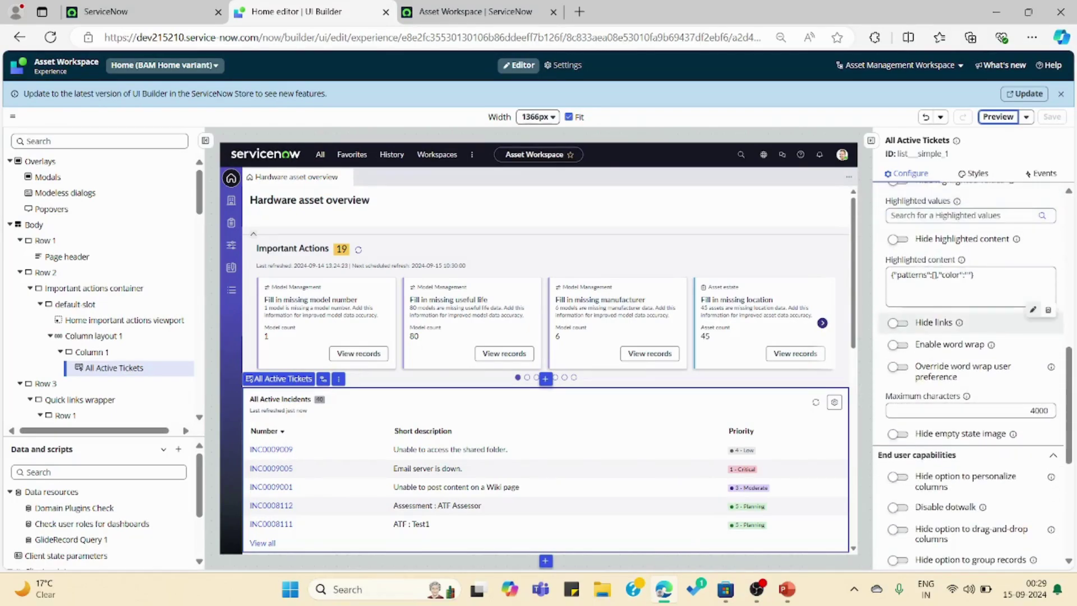
scroll(971, 314, down, 2)
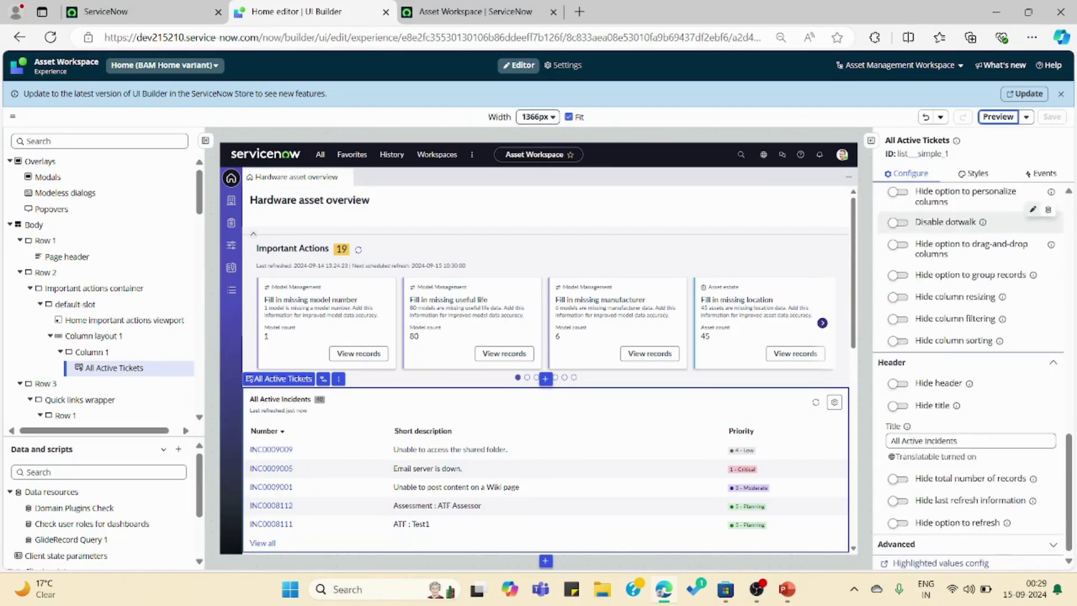
scroll(970, 336, up, 9)
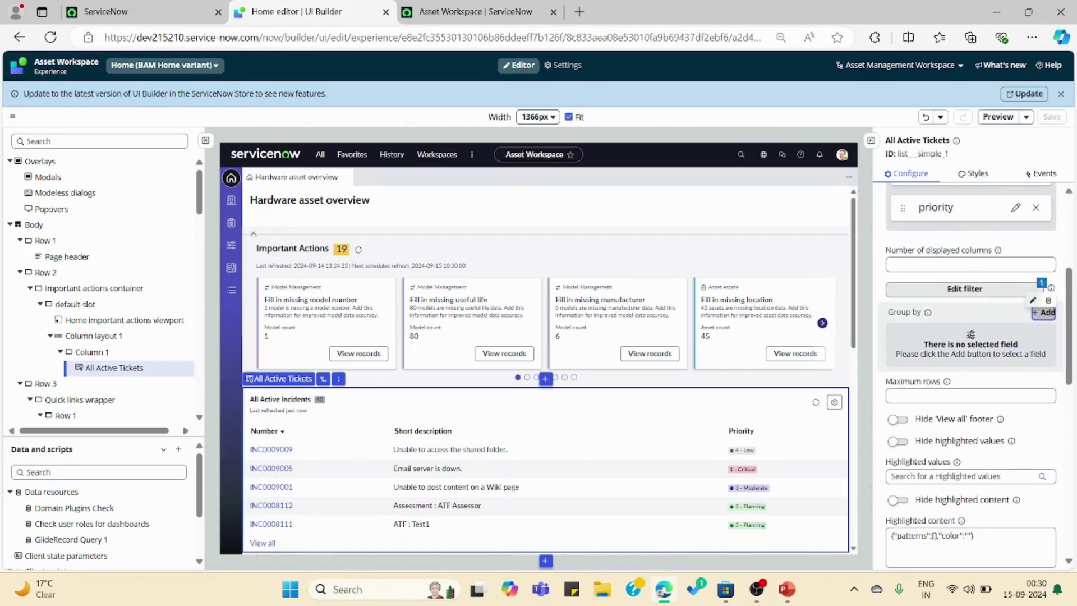
click(1044, 313)
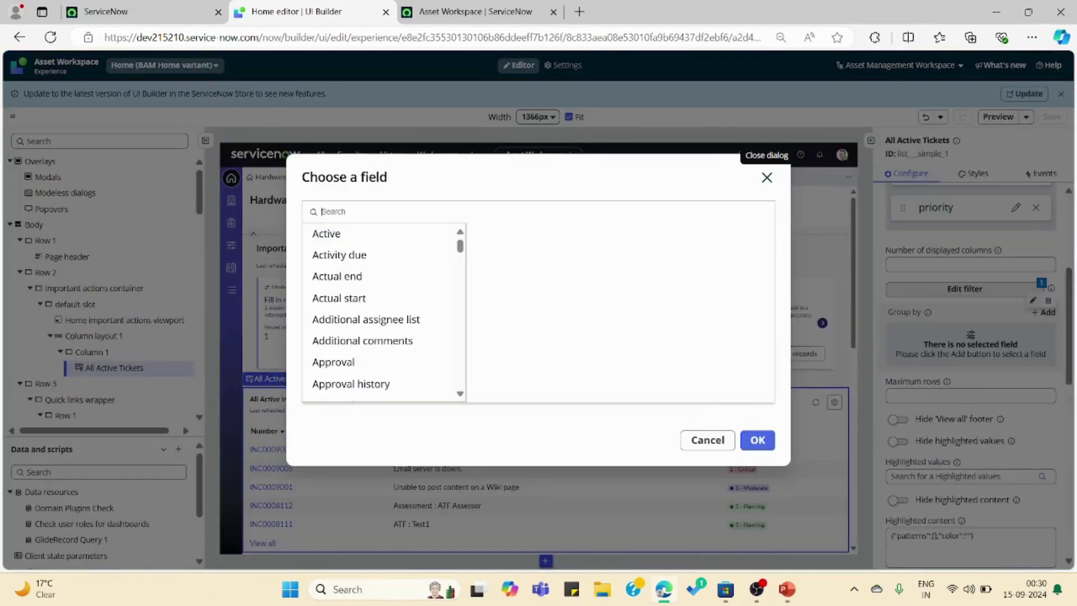
text(Priori)
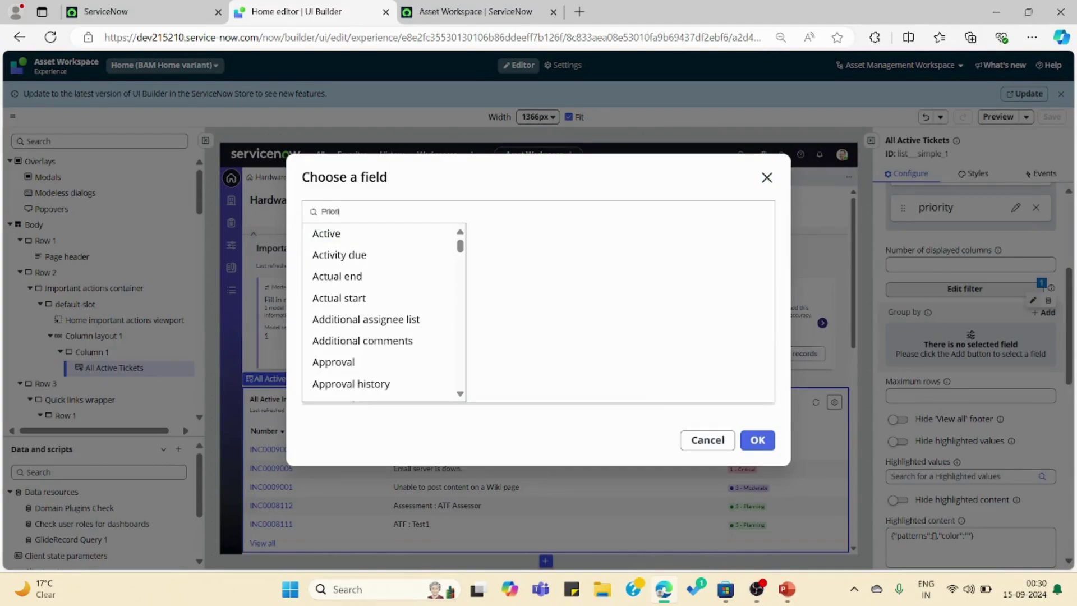
text(ty)
click(349, 233)
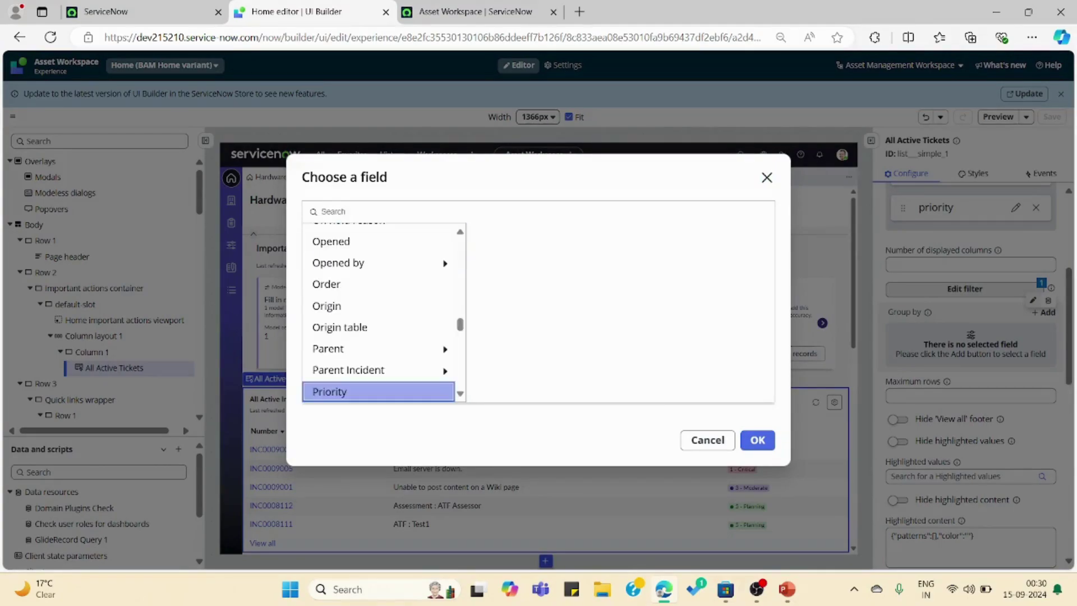
click(757, 440)
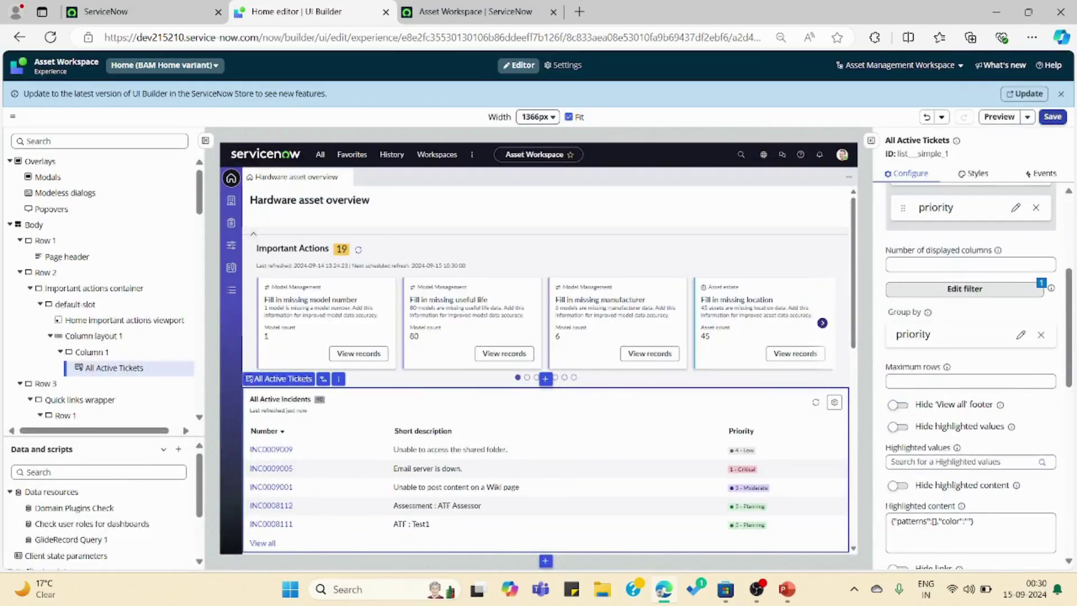
click(1053, 117)
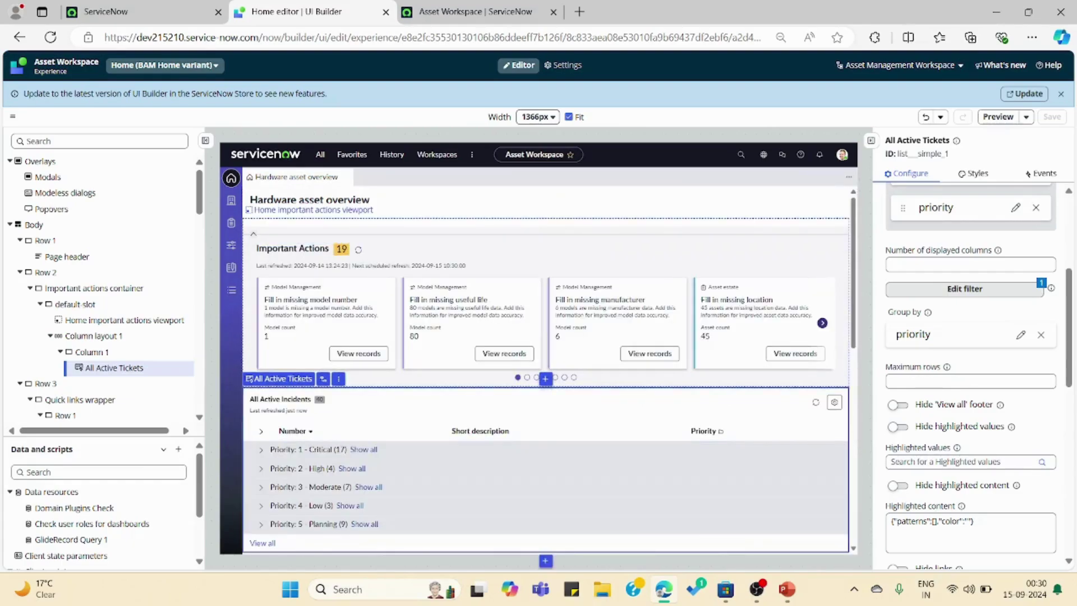
Step: Reload the live Asset Workspace home page and examine the grouping of the All Active Incidents list below the important actions
key(ctrl+Tab)
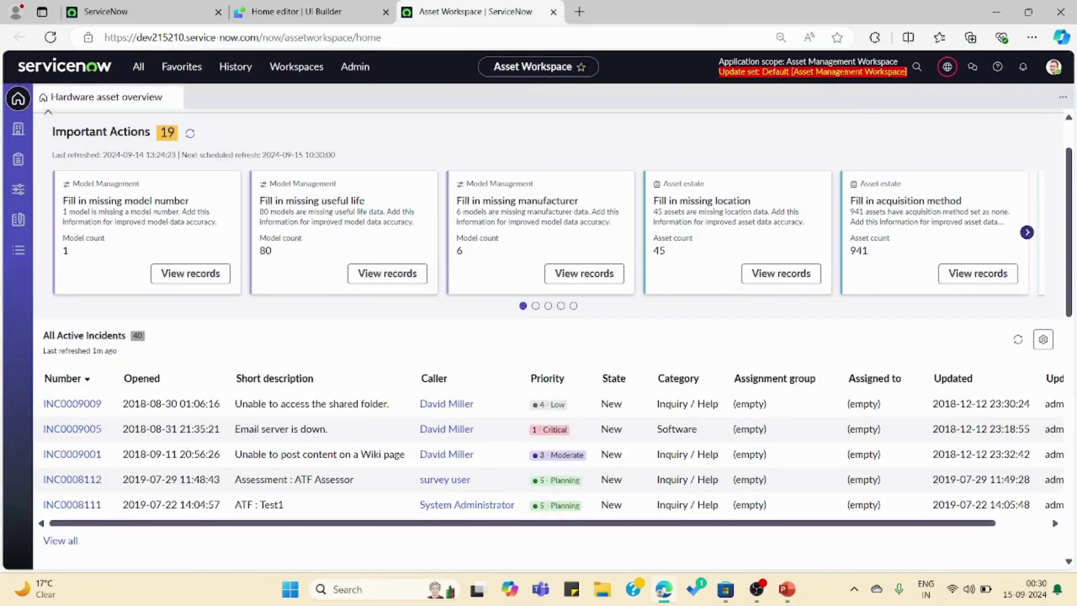
key(ctrl+l)
key(Return)
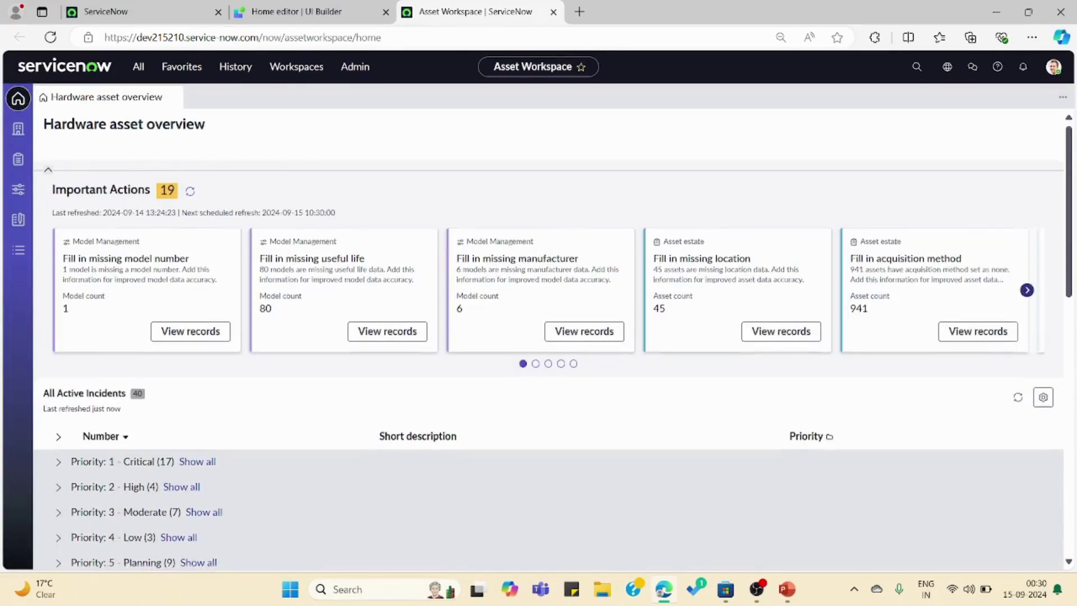
scroll(550, 337, down, 1)
scroll(549, 337, up, 1)
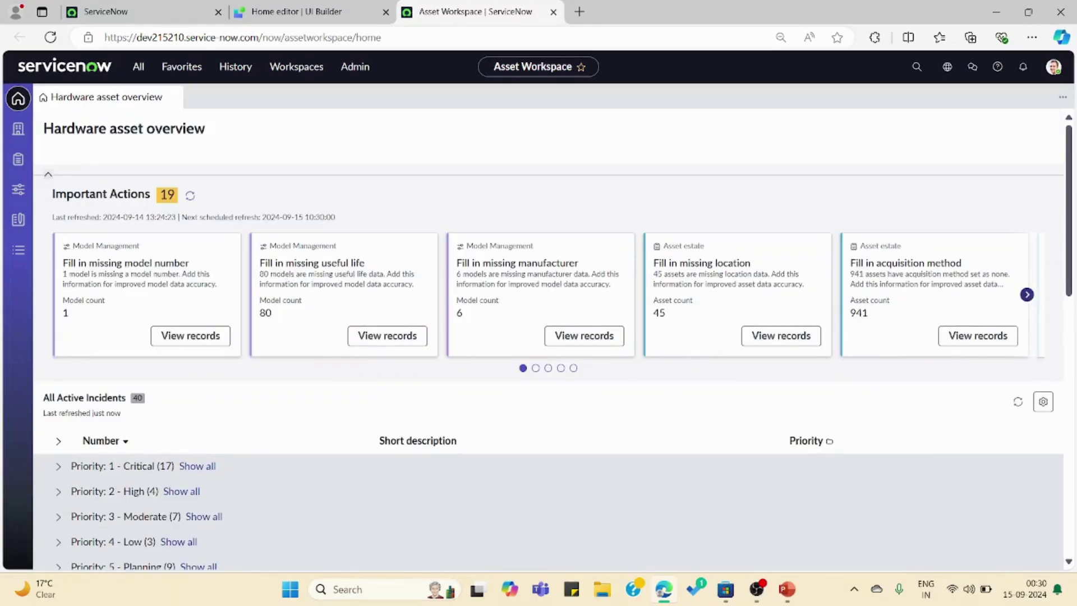
scroll(549, 336, down, 1)
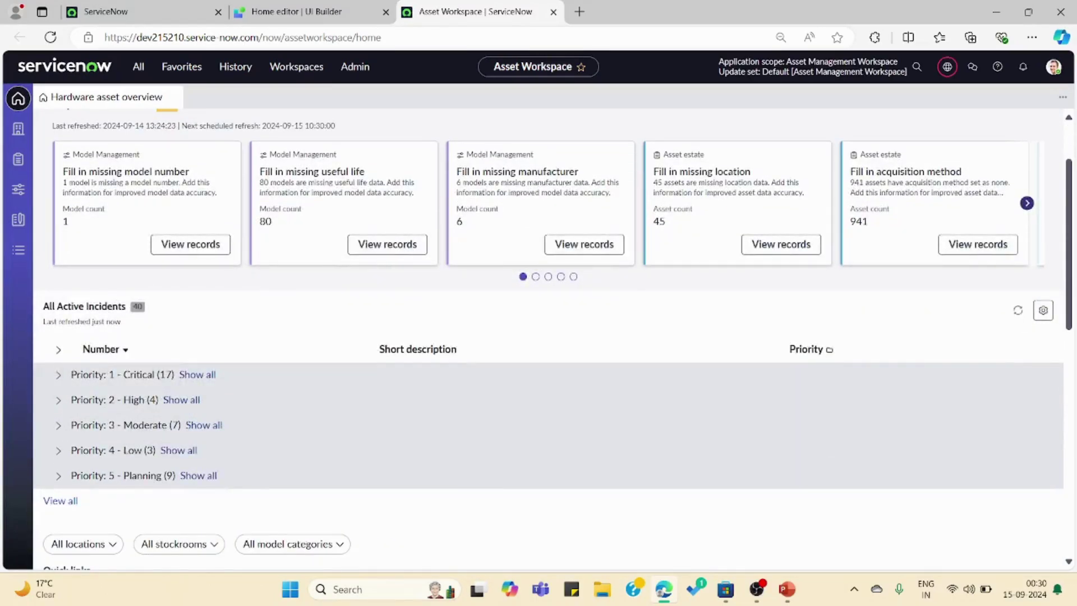
scroll(549, 337, up, 1)
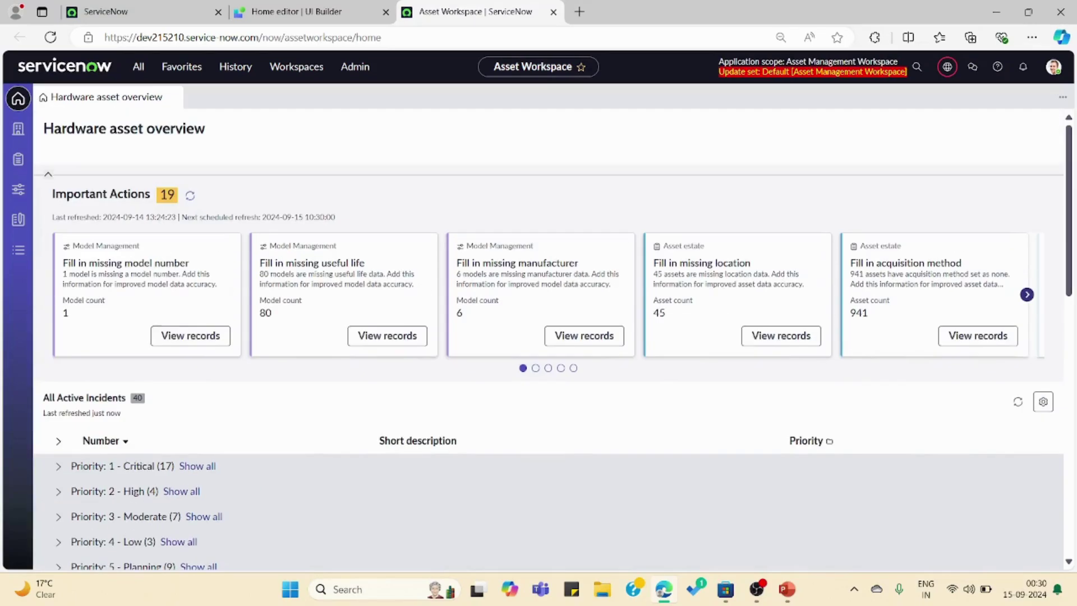
scroll(550, 336, down, 1)
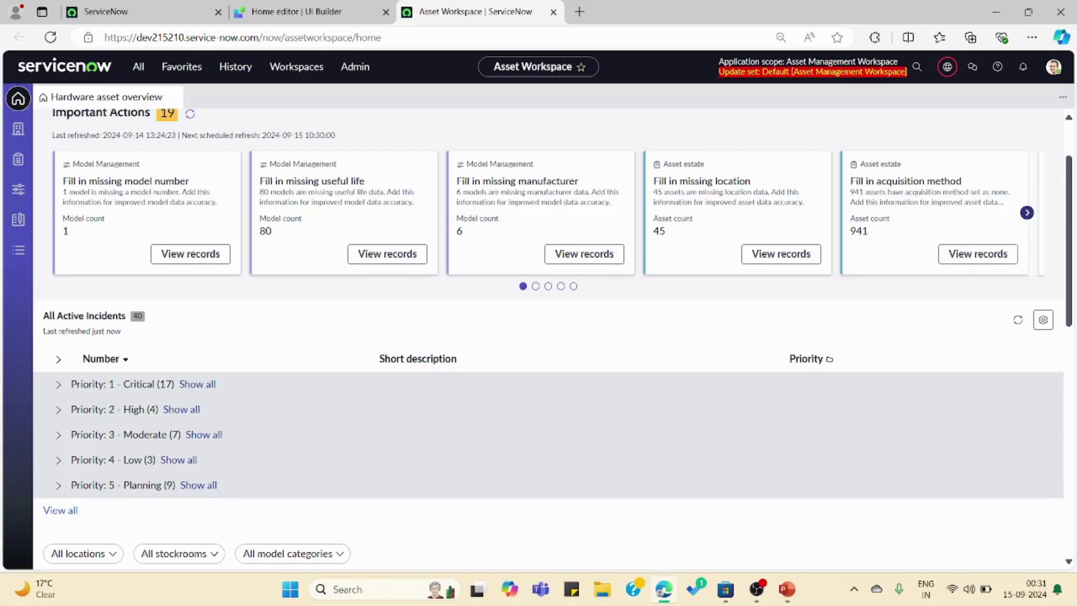
scroll(548, 339, up, 2)
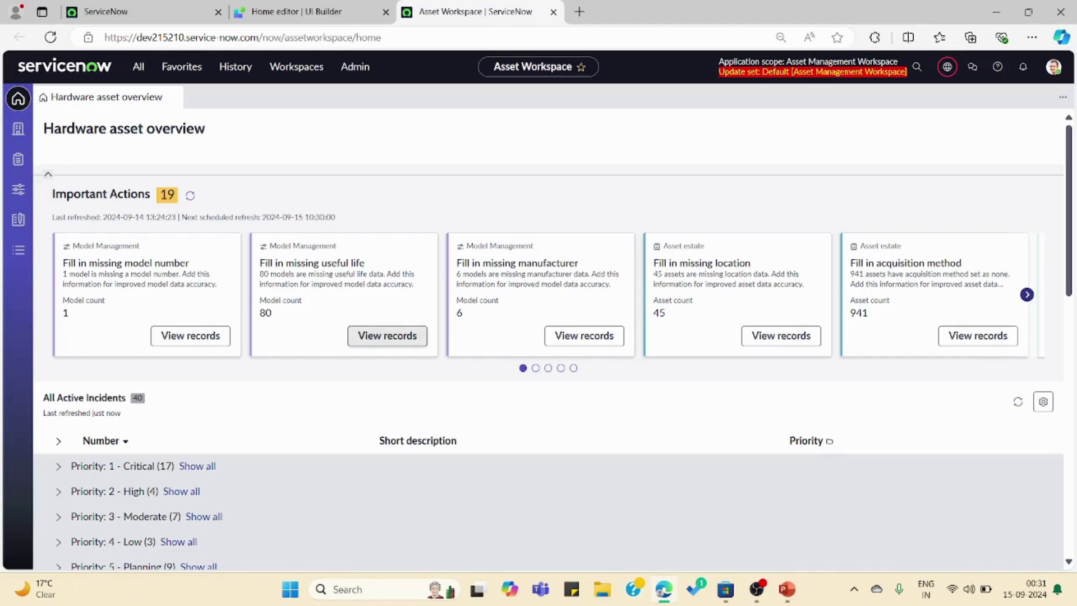
scroll(548, 337, down, 2)
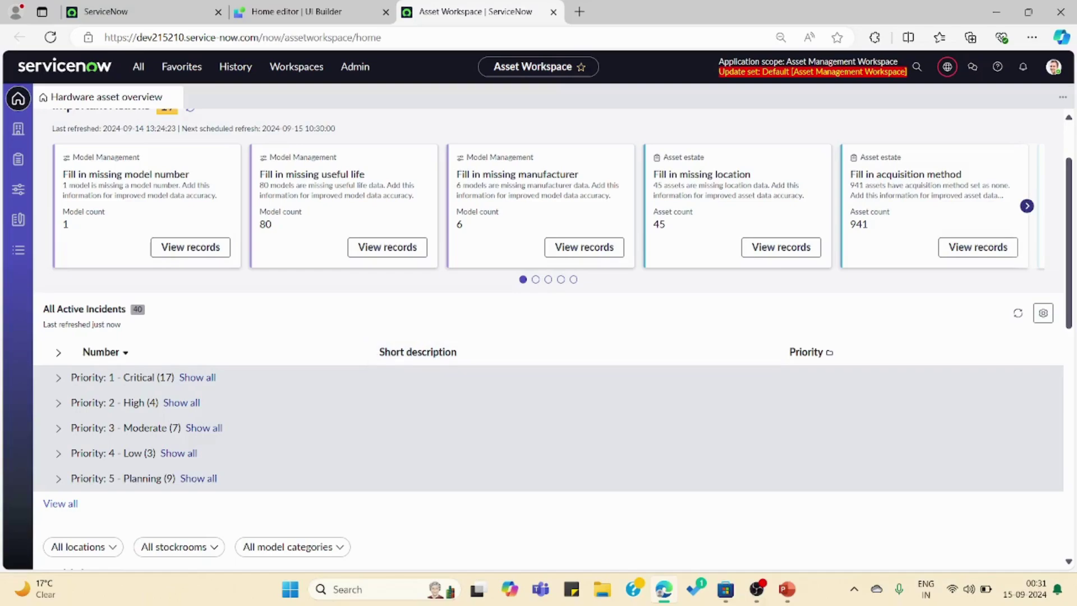
scroll(548, 338, up, 2)
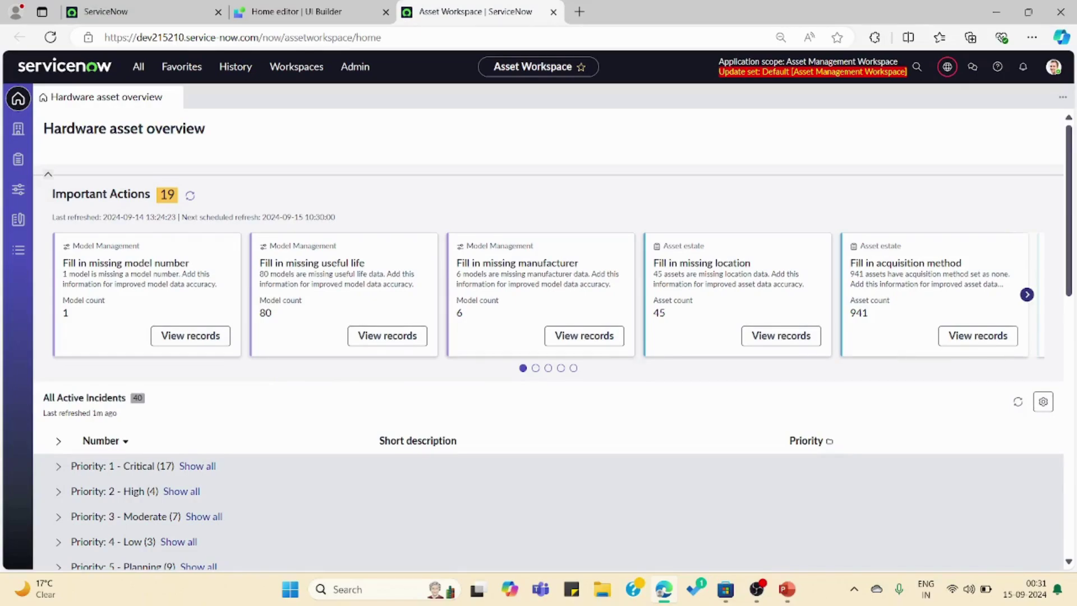
scroll(548, 347, down, 2)
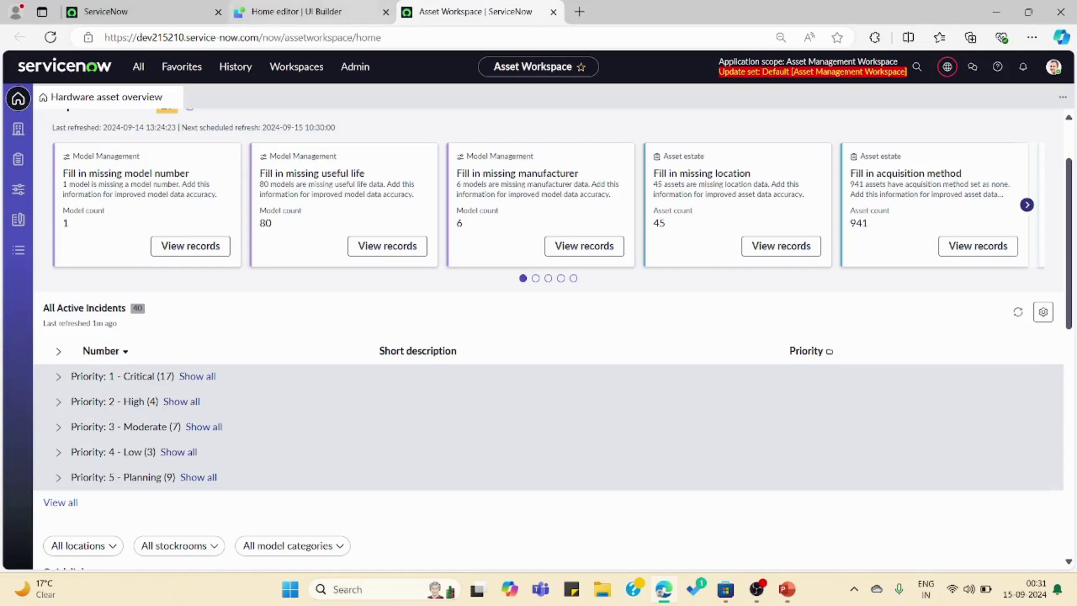
Step: Return to the page editor and browse the available components for insertion below the All Active Incidents list
key(ctrl+shift+Tab)
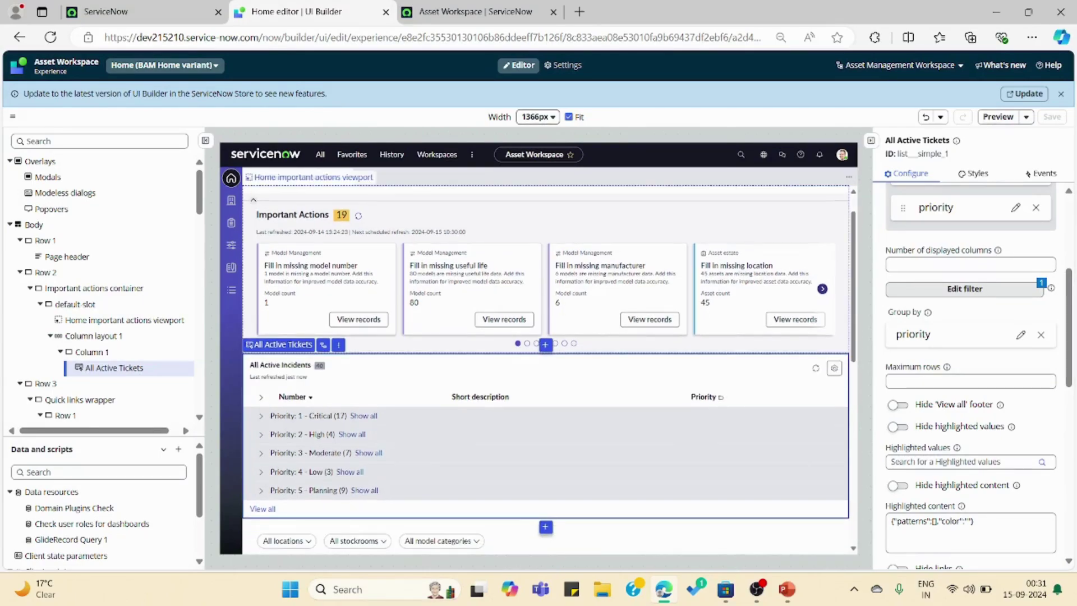
scroll(546, 478, down, 1)
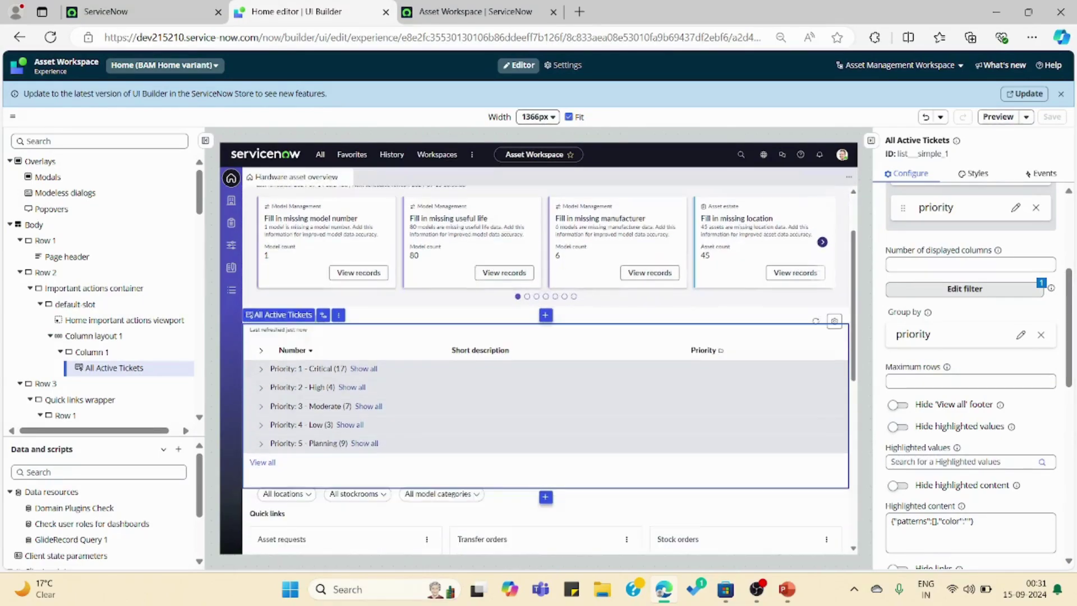
click(547, 479)
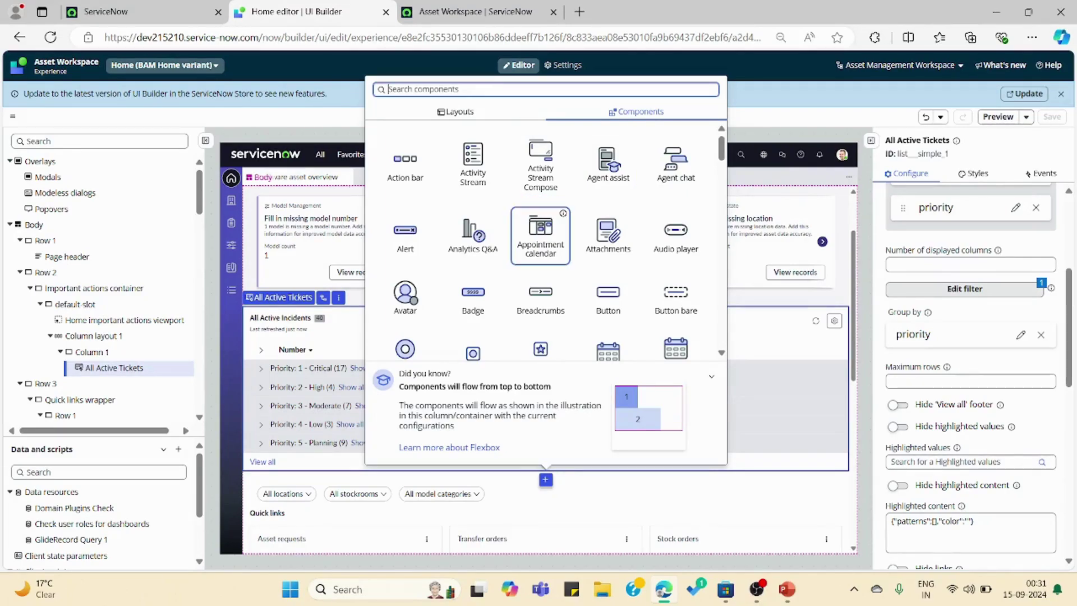
scroll(542, 236, down, 3)
scroll(541, 246, down, 5)
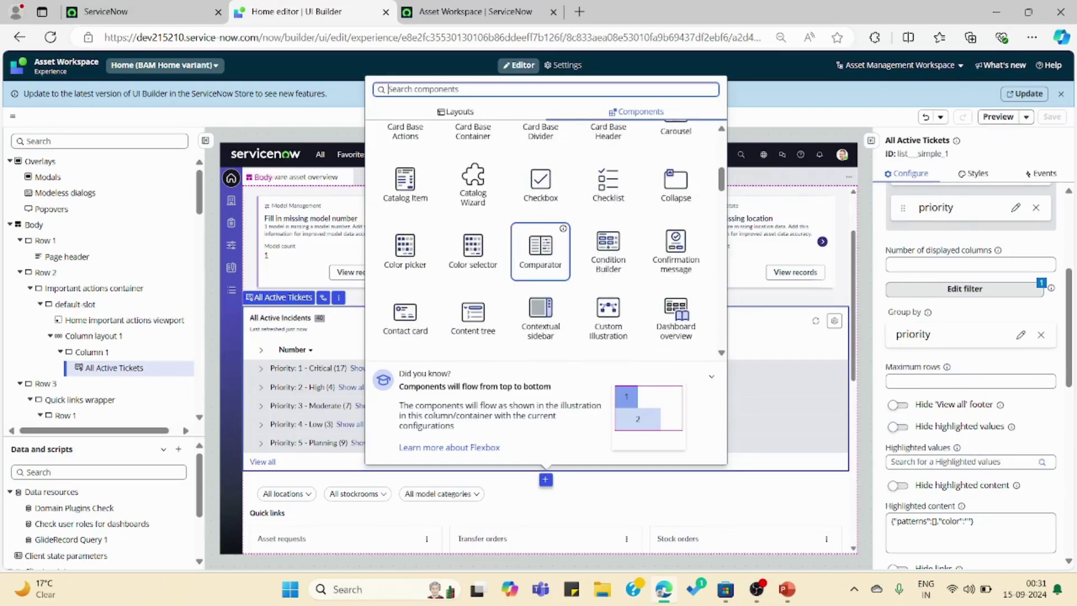
scroll(541, 276, down, 7)
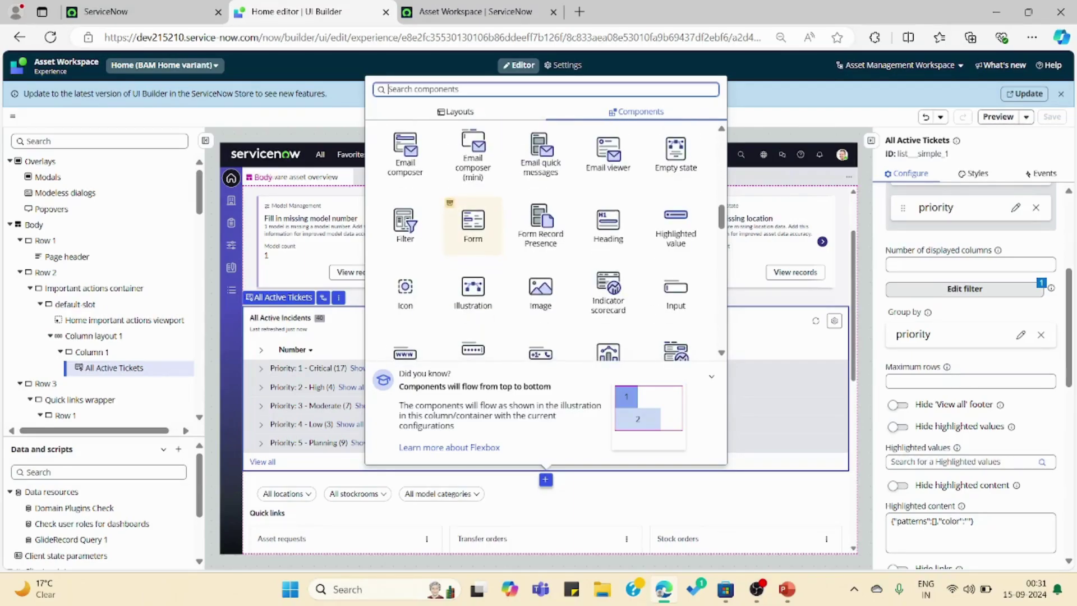
scroll(541, 263, down, 6)
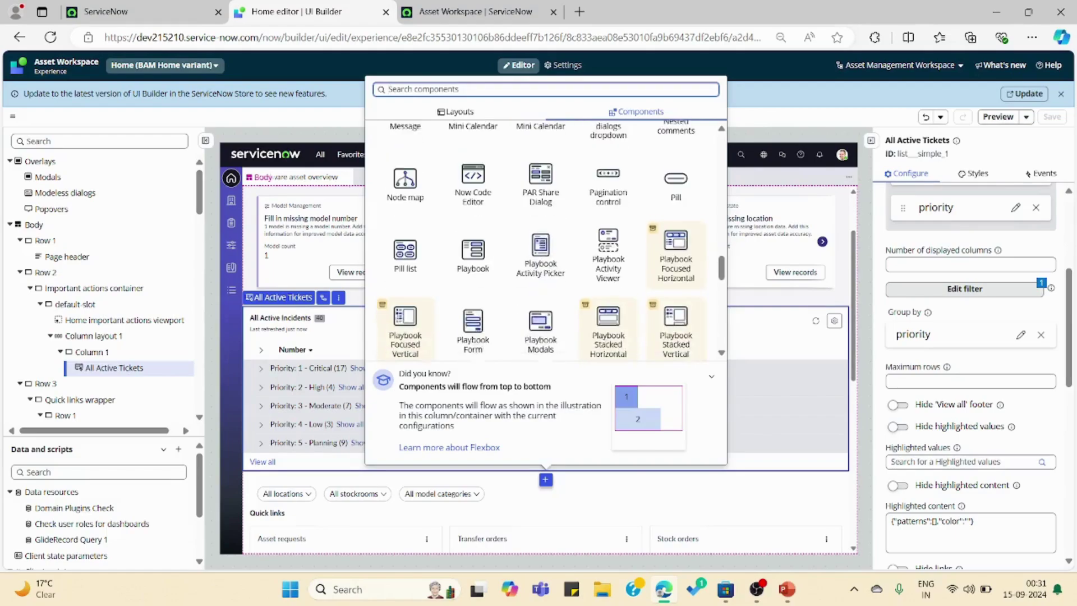
scroll(542, 247, up, 10)
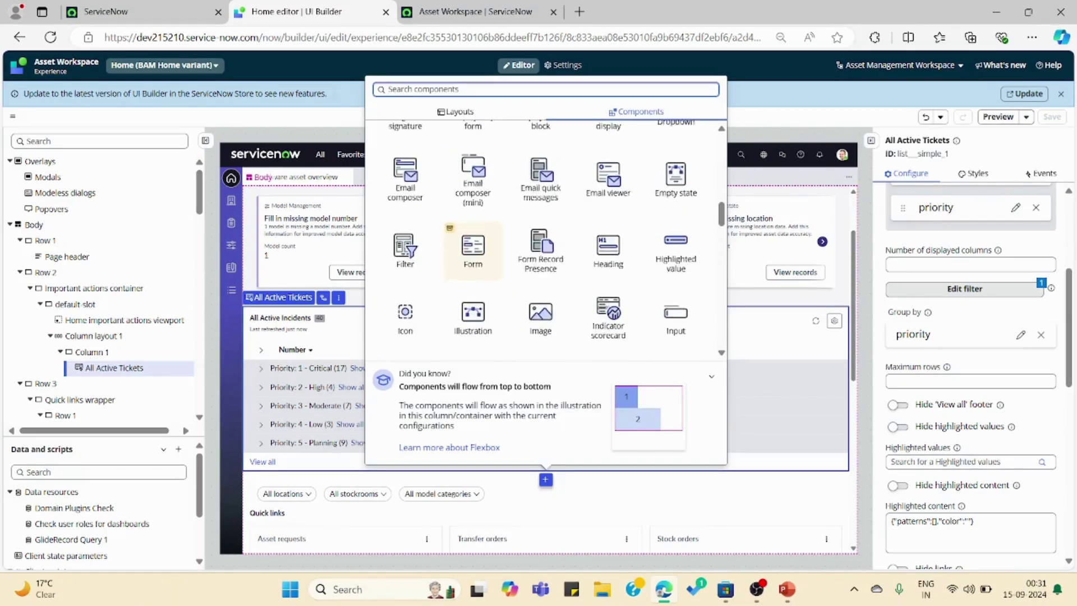
scroll(541, 235, up, 4)
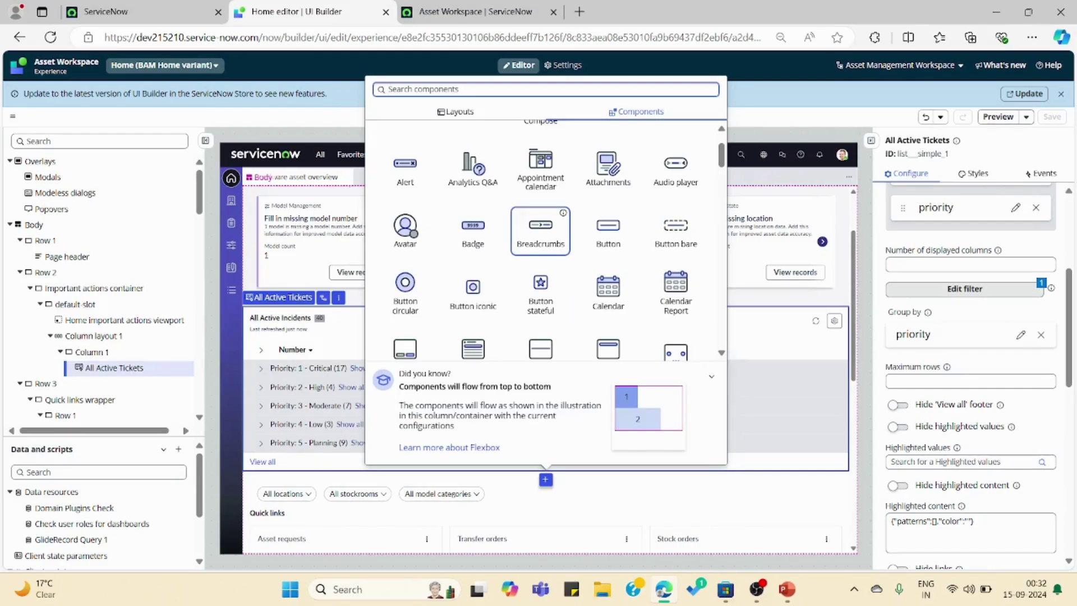
Step: Review the live Hardware asset overview page from its Important Actions section, and switch to the PowerPoint title slide
click(471, 11)
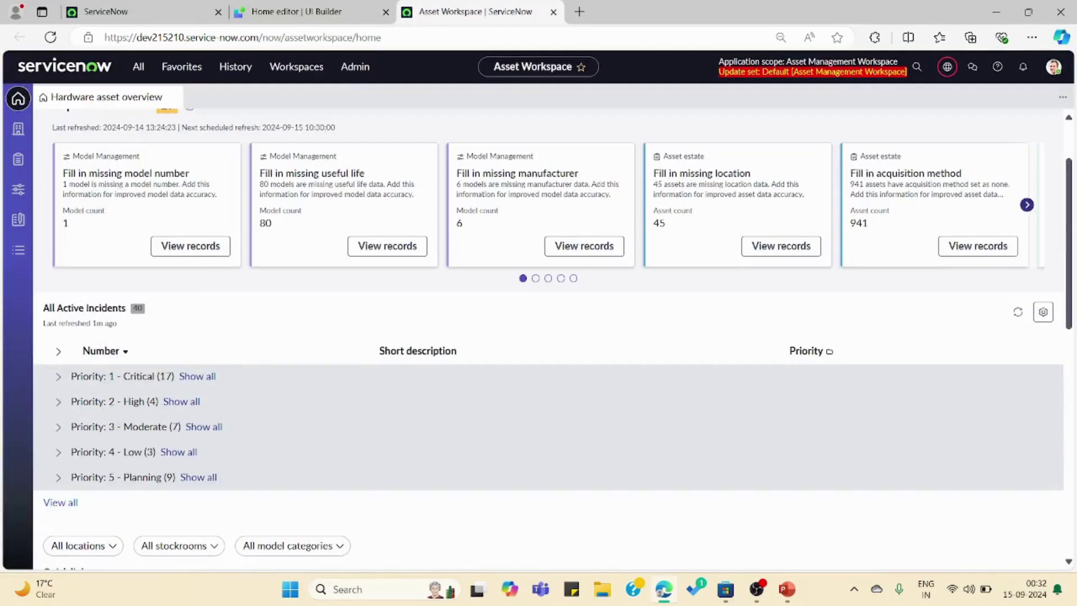
scroll(554, 339, up, 2)
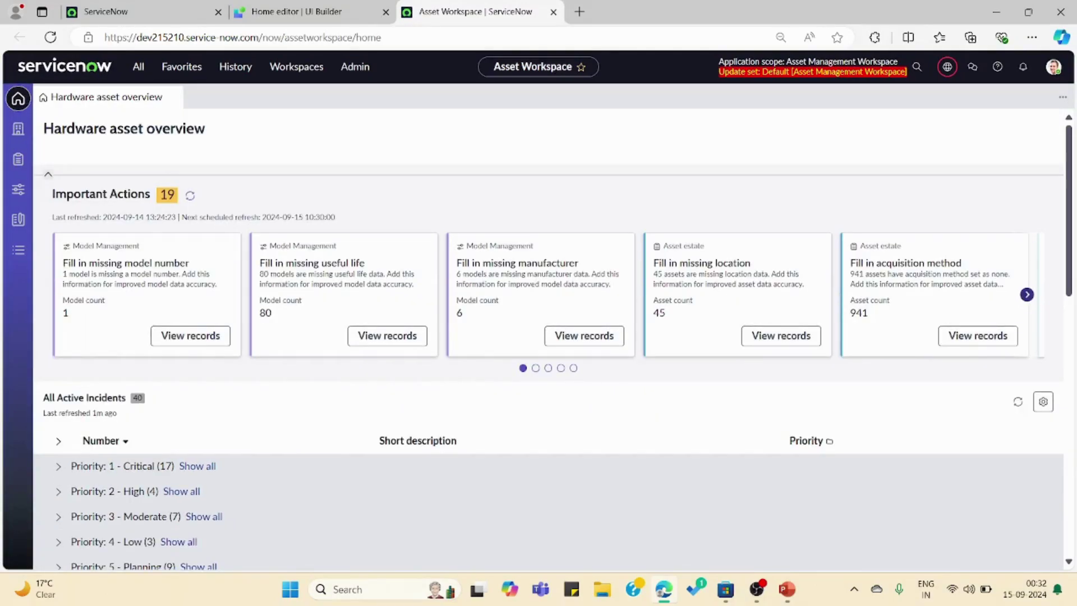
key(alt+Tab)
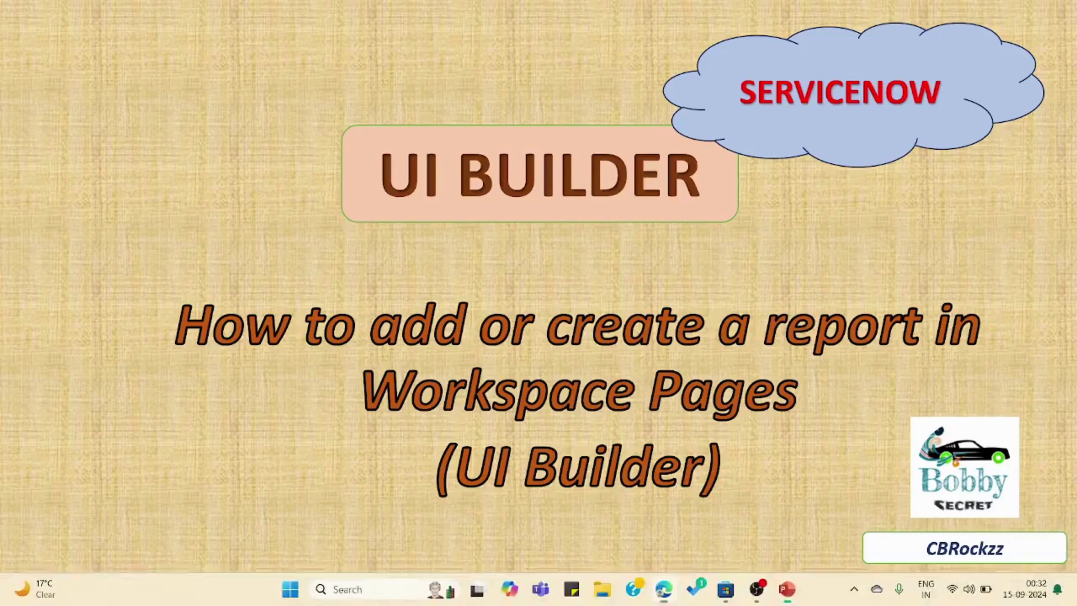